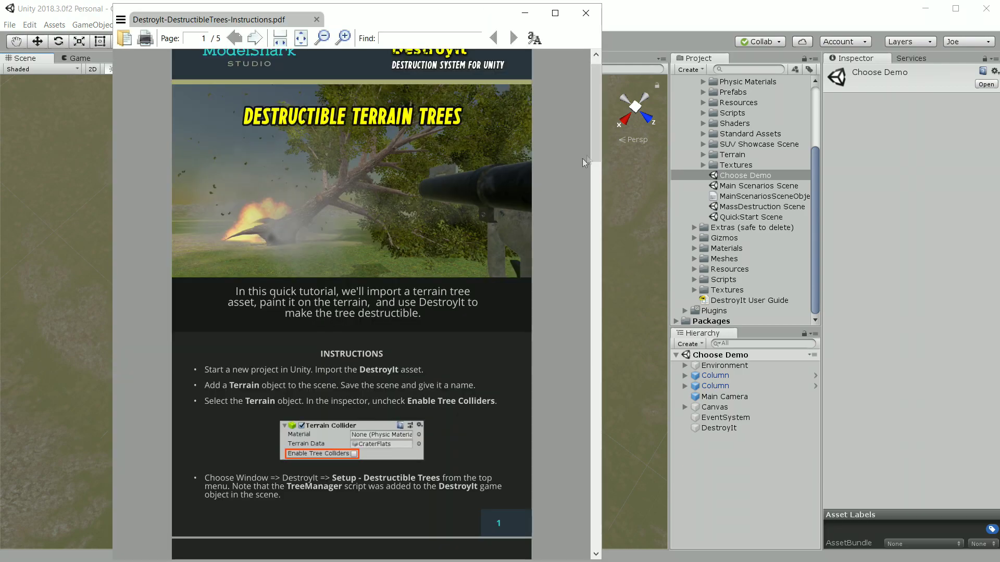
Step: Scroll through the DestroyIt Destructible Terrain Trees instructions PDF, then close SumatraPDF
mouse_move(592, 150)
mouse_down()
mouse_move(590, 135)
mouse_move(587, 199)
mouse_move(590, 135)
mouse_up()
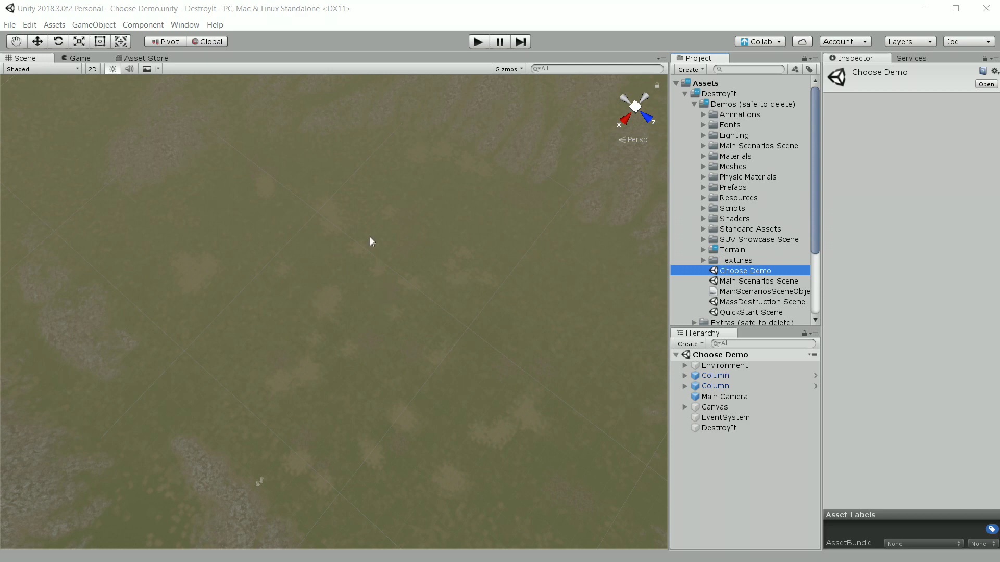
Step: Create a new empty scene from the File menu
click(9, 25)
mouse_move(29, 25)
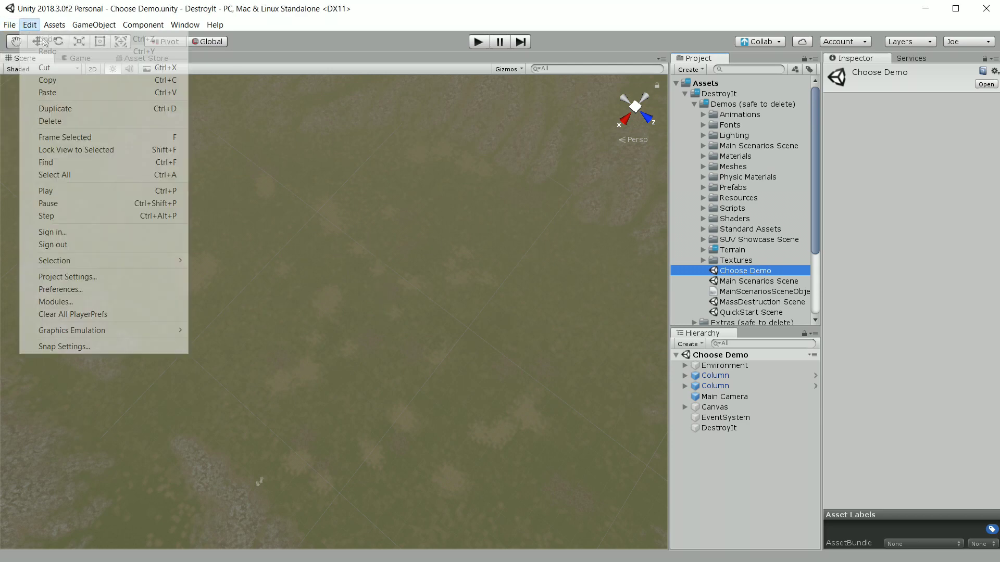
click(47, 38)
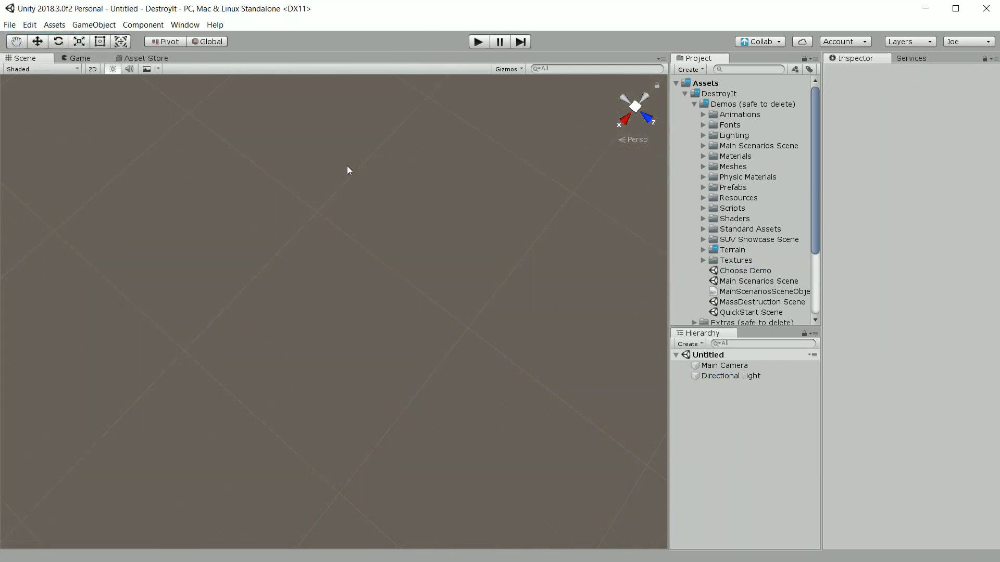
Step: Save the scene as 'New Scene' in the Assets folder and select the saved asset
click(9, 25)
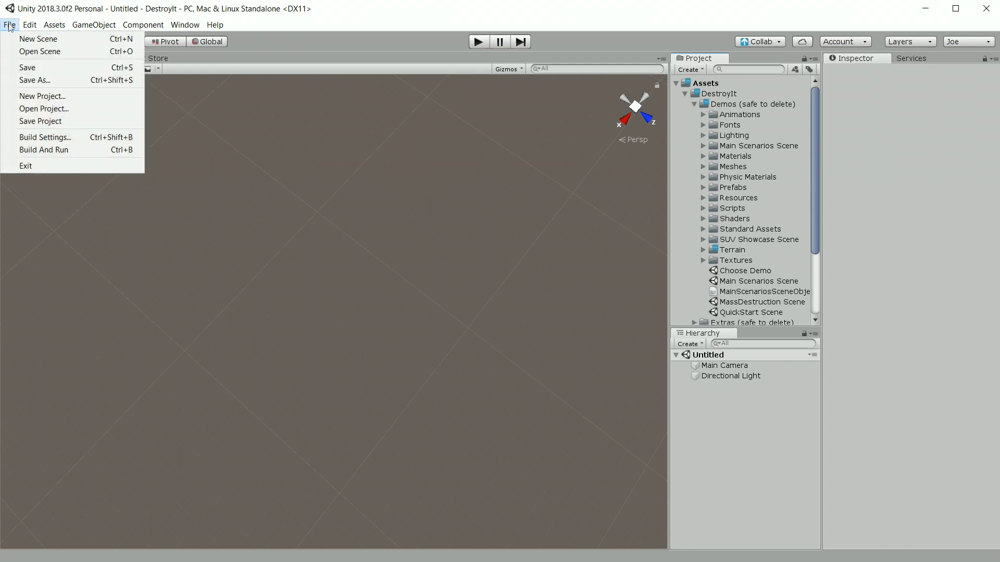
click(35, 80)
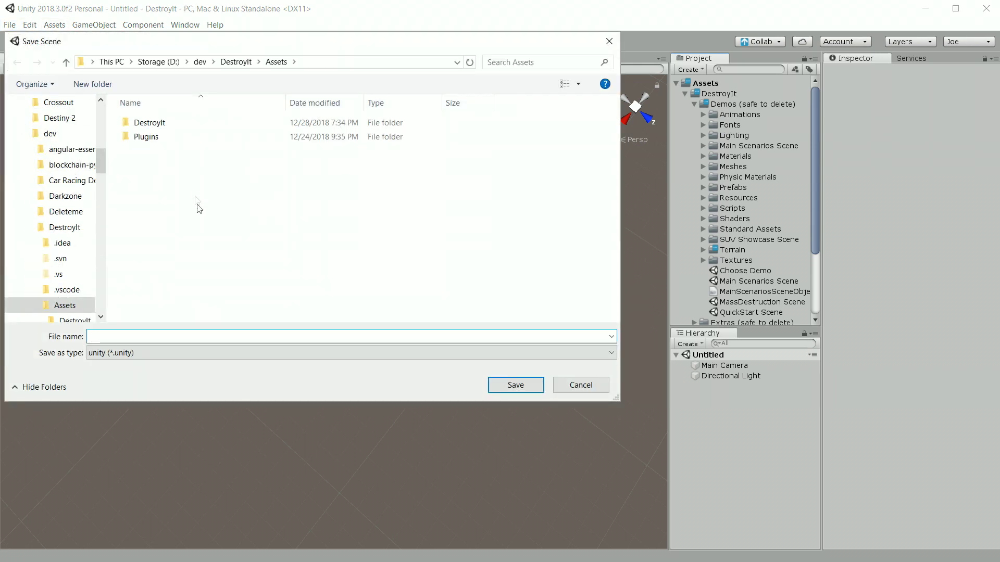
text(N)
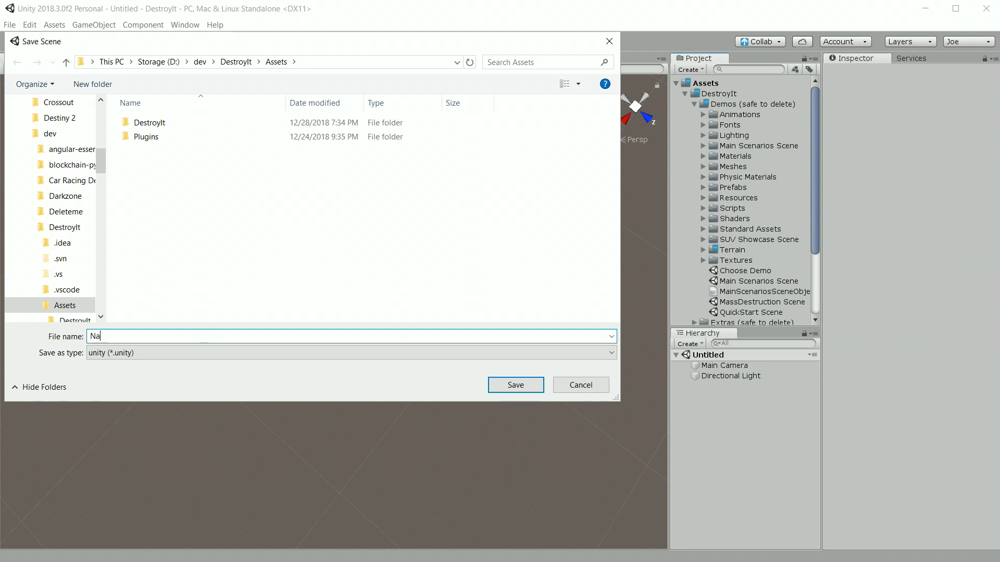
text(ew Scene)
key(Return)
scroll(782, 237, down, 5)
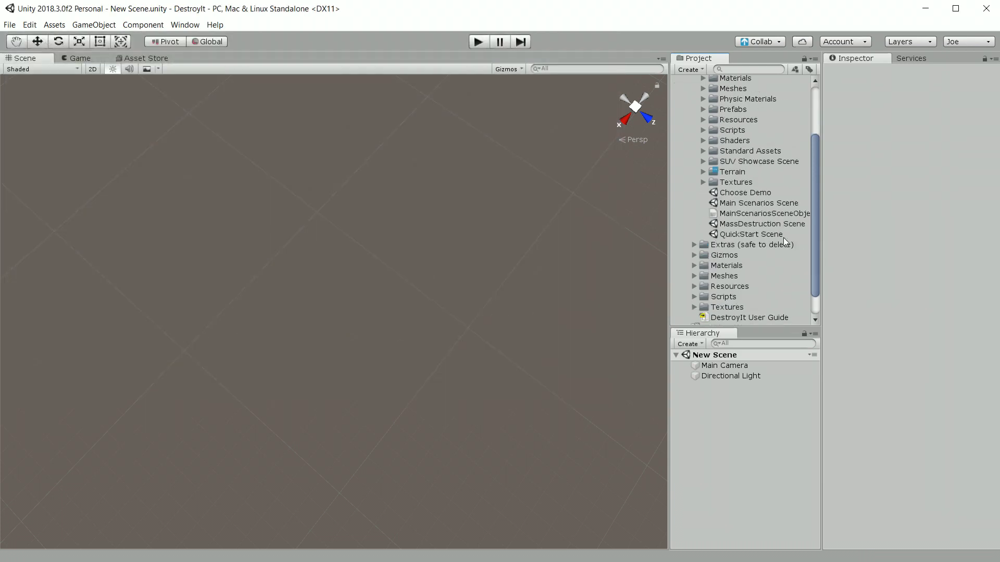
click(709, 313)
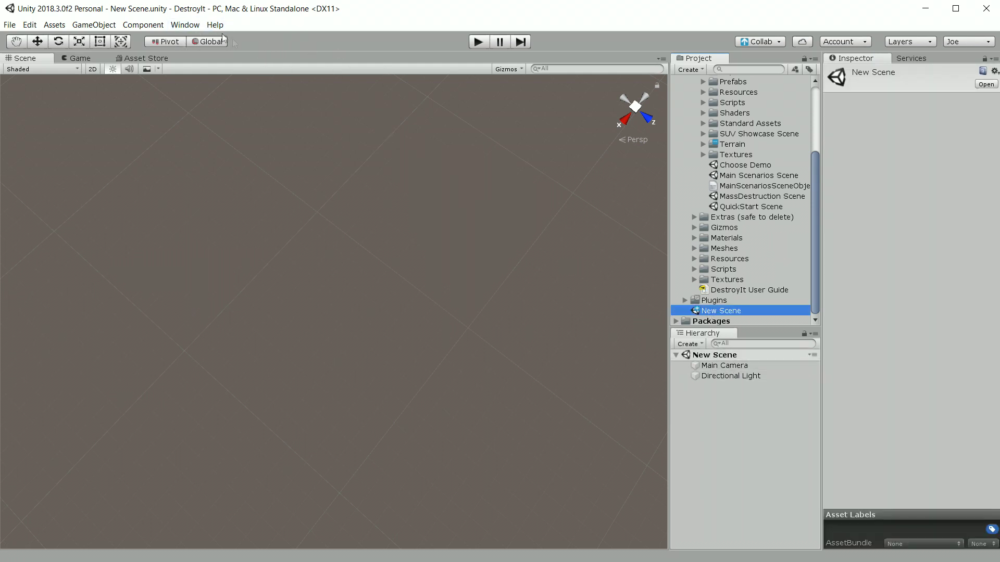
scroll(752, 229, up, 4)
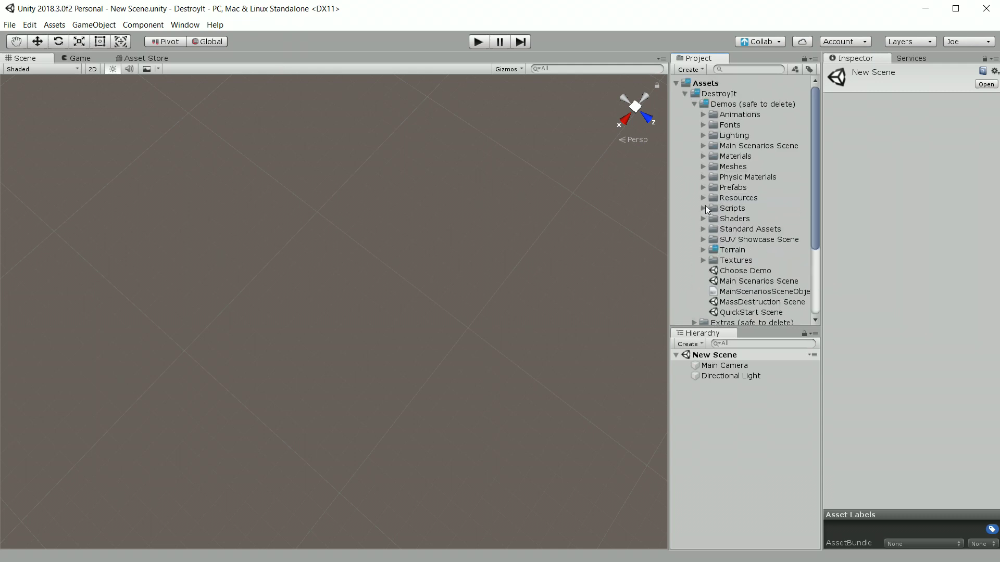
Step: Drag the CraterFlats terrain from the Terrain folder into the scene and select it
click(703, 250)
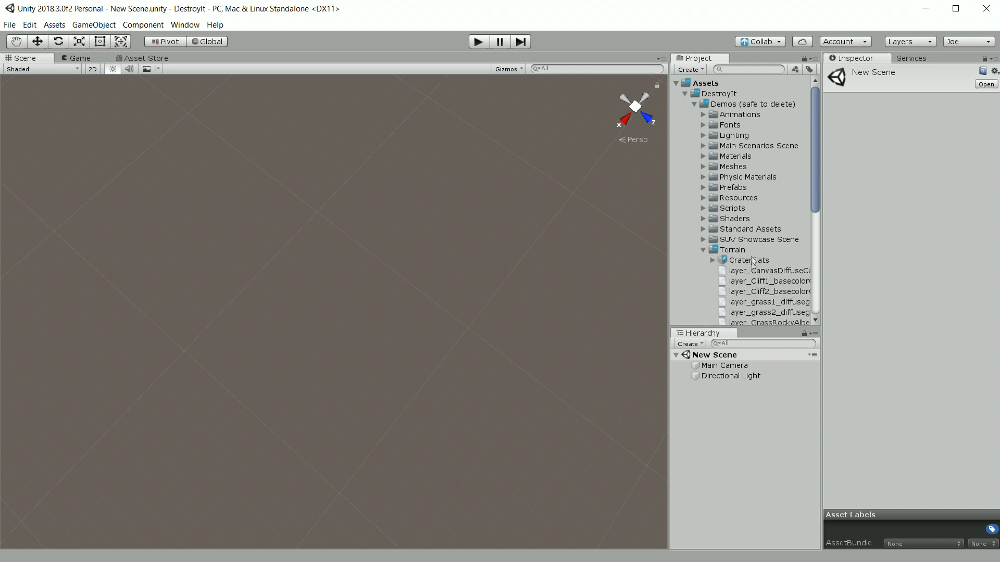
drag(748, 261, 484, 380)
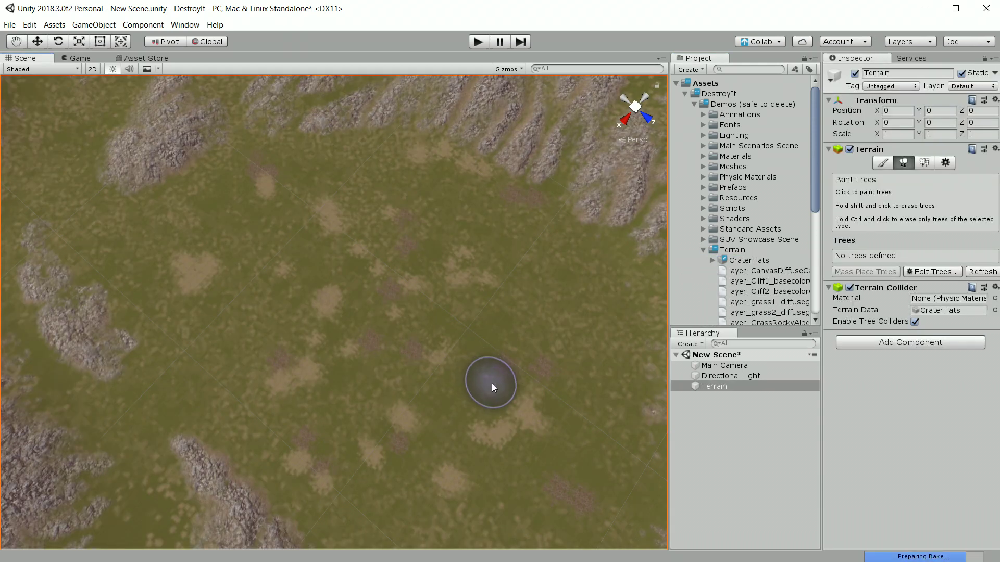
click(717, 388)
alt+drag(455, 314, 520, 367)
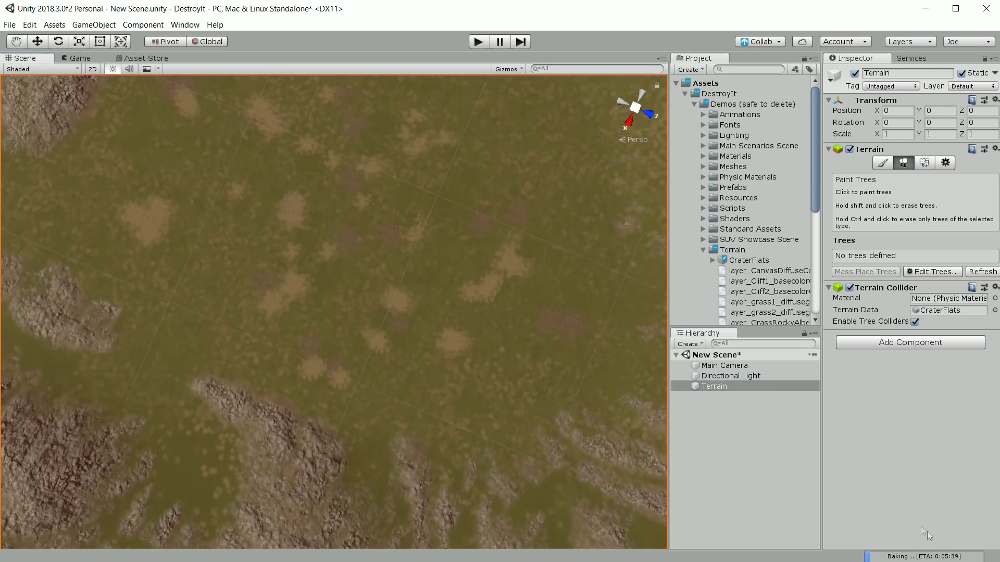
Step: Turn off Baked Global Illumination in Lighting Settings and disable the terrain's tree colliders
click(185, 25)
mouse_move(226, 159)
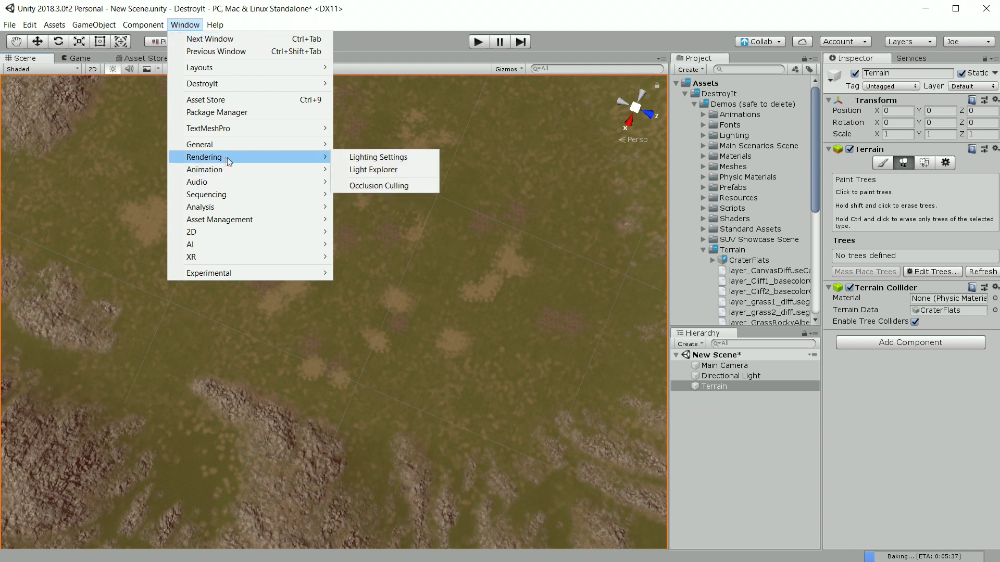
click(390, 157)
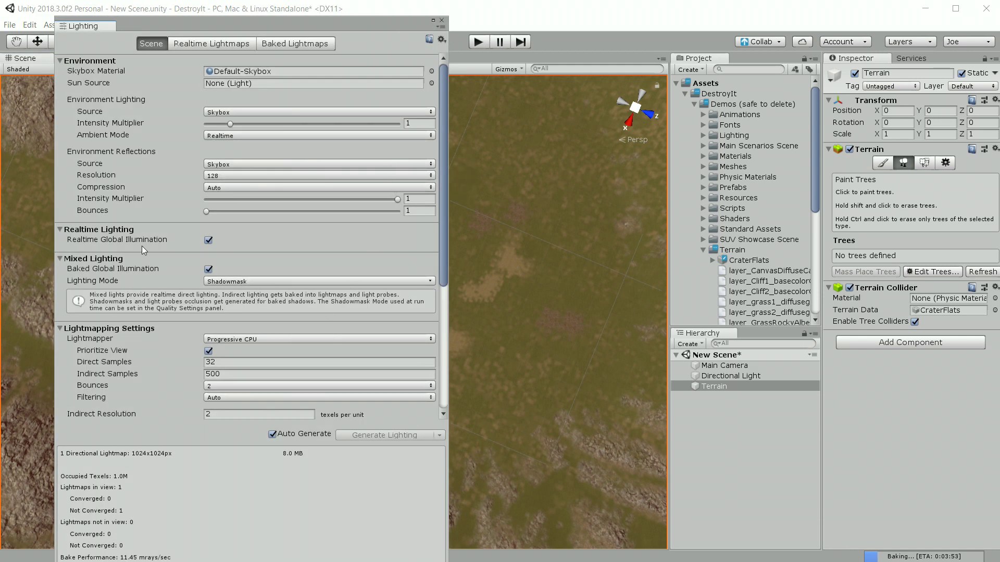
click(209, 269)
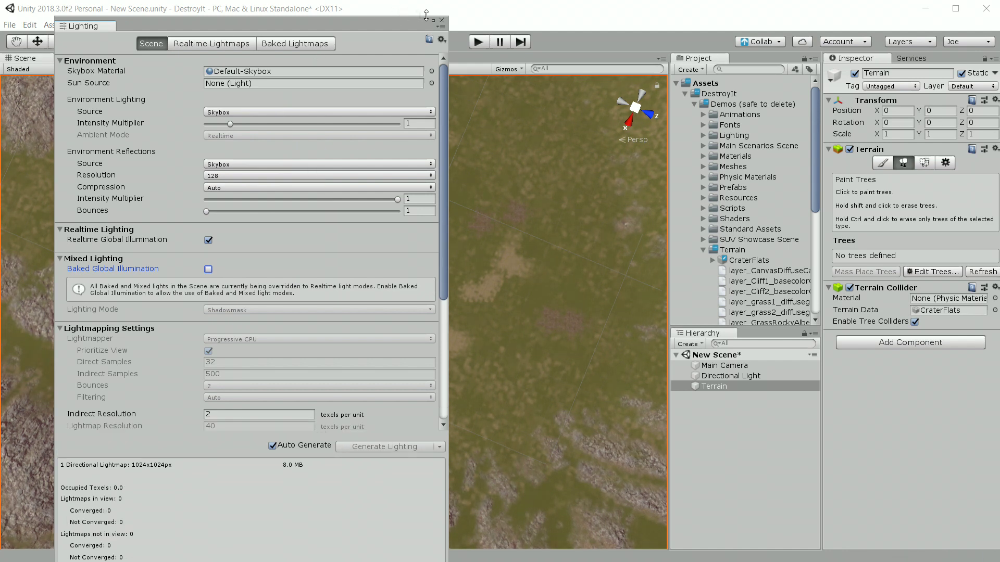
click(441, 20)
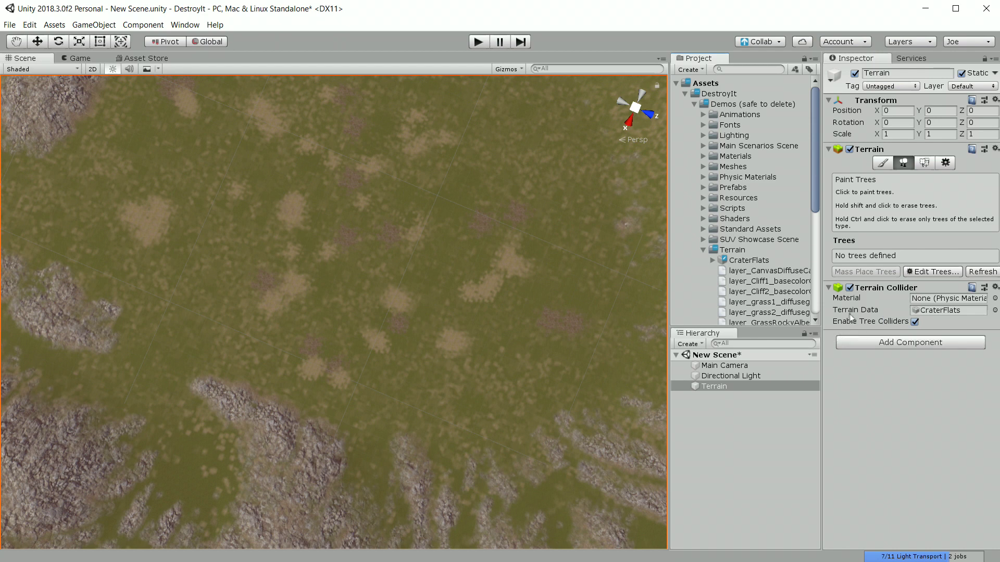
click(916, 322)
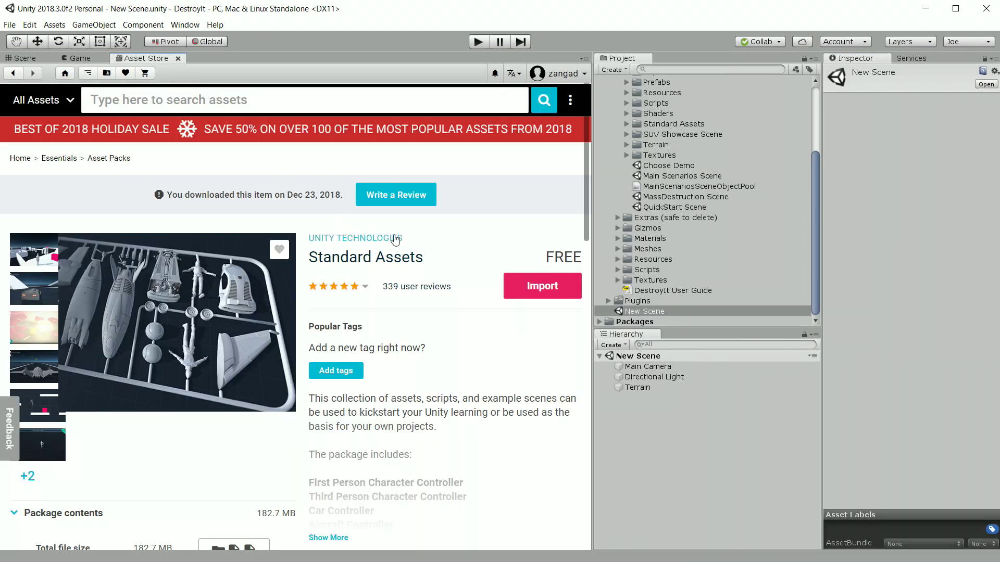
Step: Begin importing Standard Assets, excluding SampleScenes and deselecting the other top-level folders
click(541, 287)
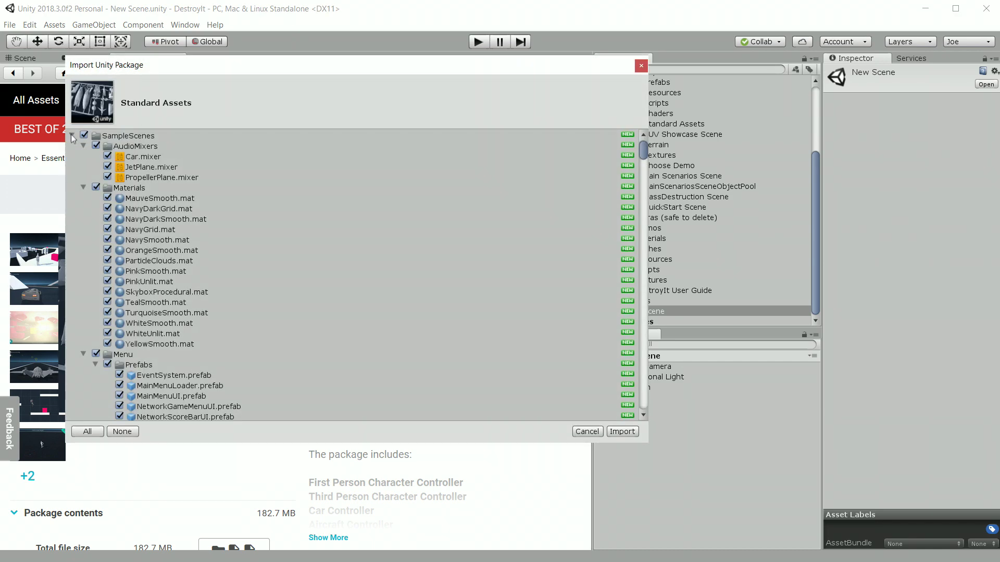
click(72, 136)
click(83, 136)
click(83, 146)
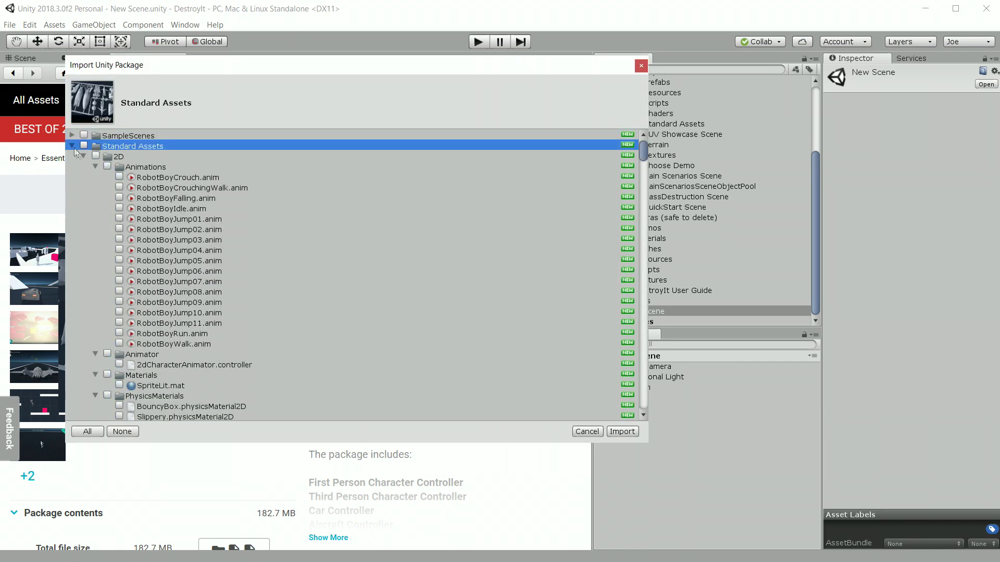
click(84, 156)
click(83, 167)
click(84, 177)
click(83, 188)
click(84, 198)
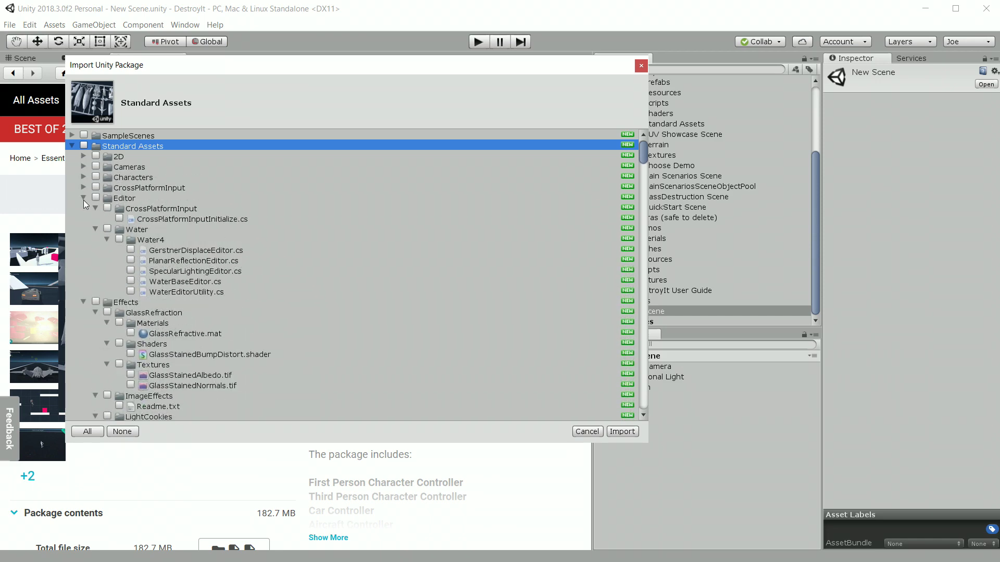
click(83, 208)
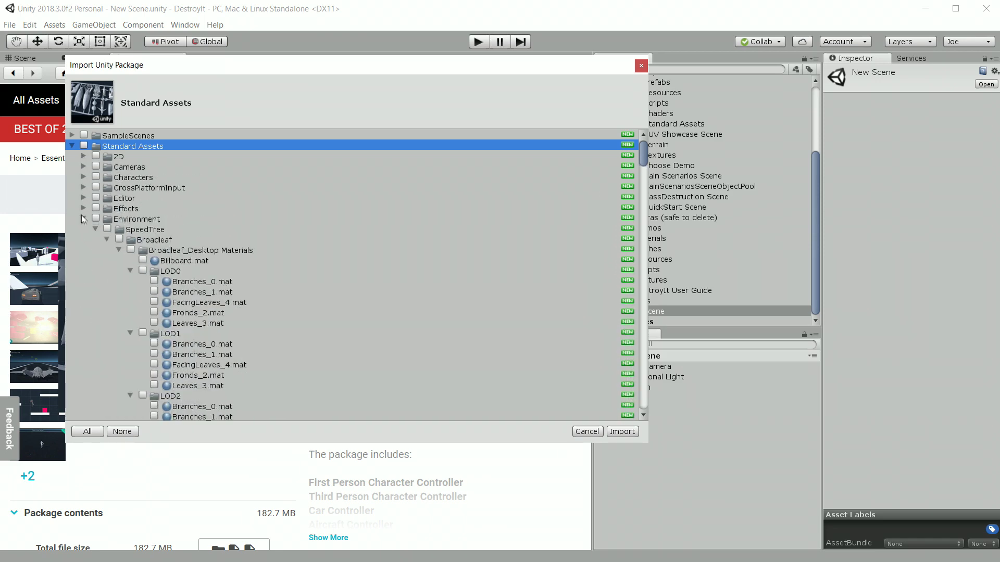
Step: Include only the SpeedTree Conifer tree assets and run the import
click(107, 240)
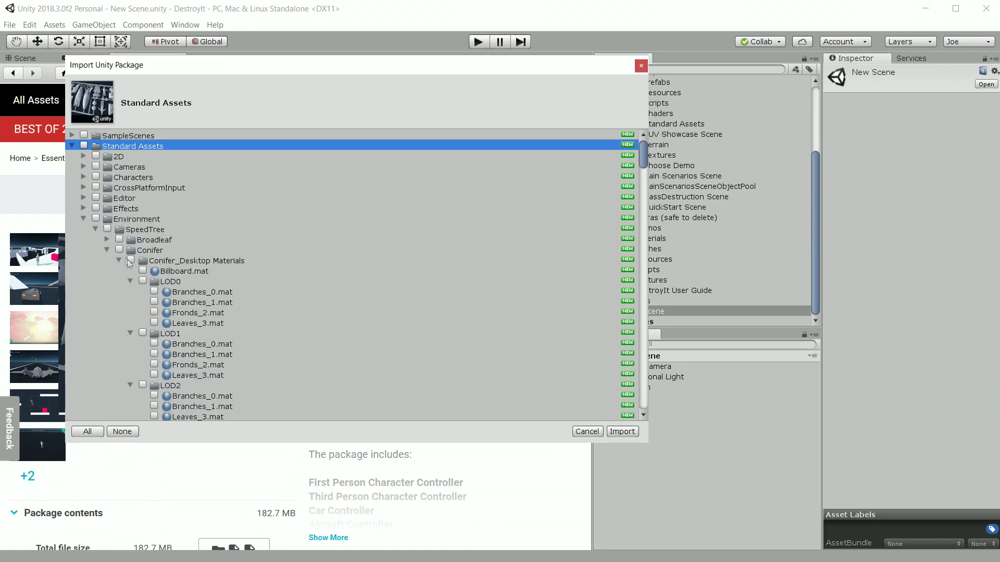
click(119, 251)
scroll(176, 280, down, 2)
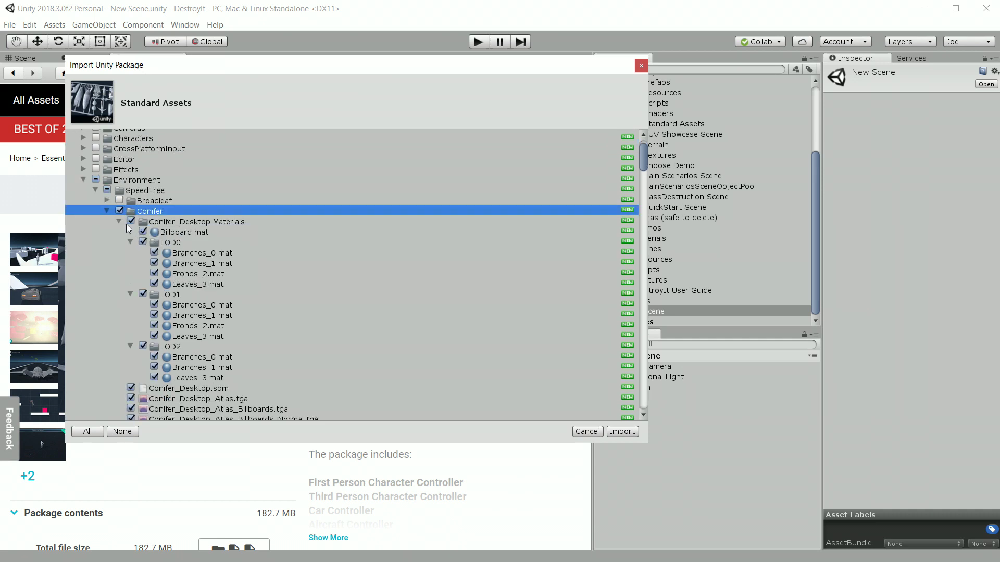
click(130, 242)
click(130, 254)
click(130, 262)
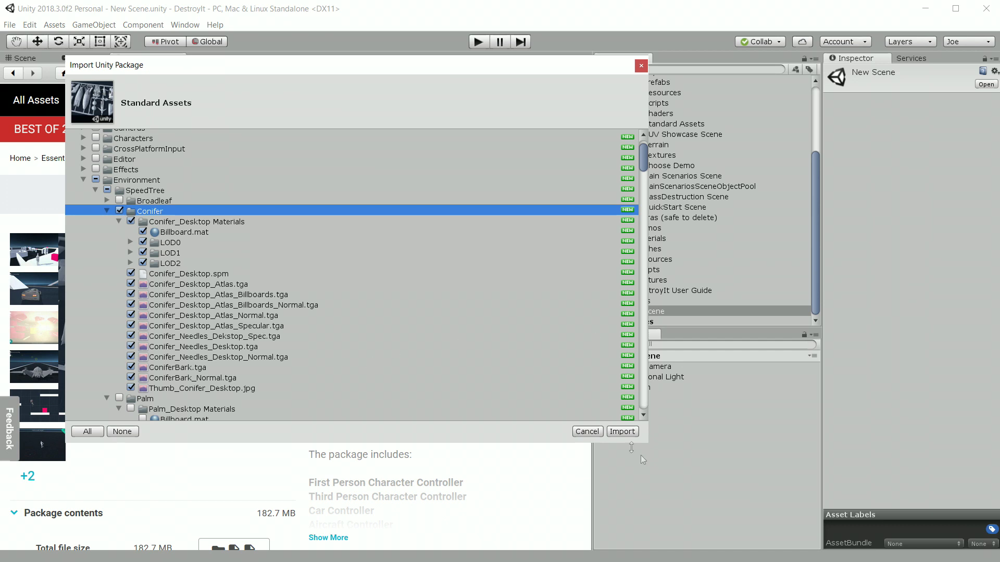
click(621, 432)
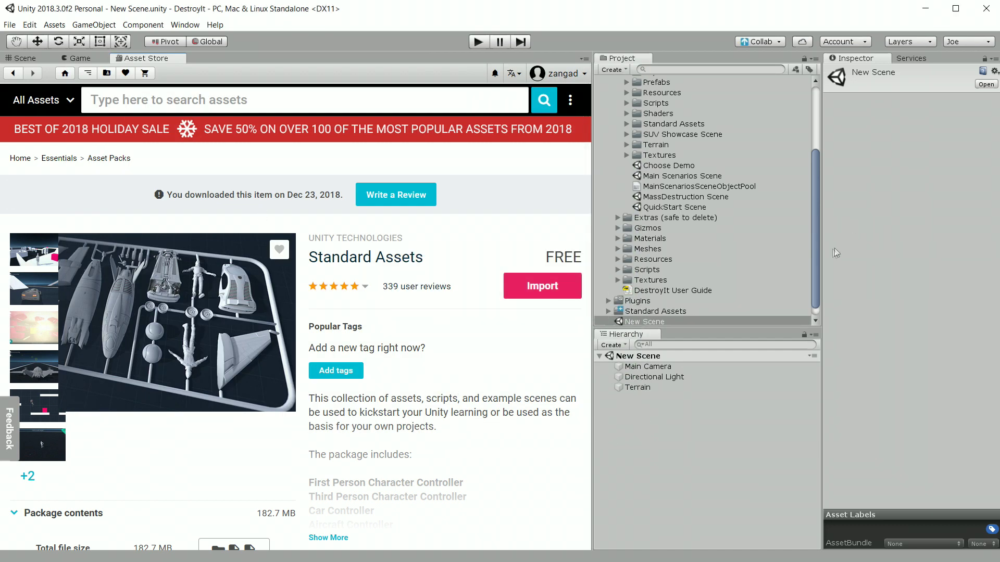
Step: Reveal the SpeedTree Conifer assets in the Project panel and return to the Scene view
drag(817, 272, 819, 279)
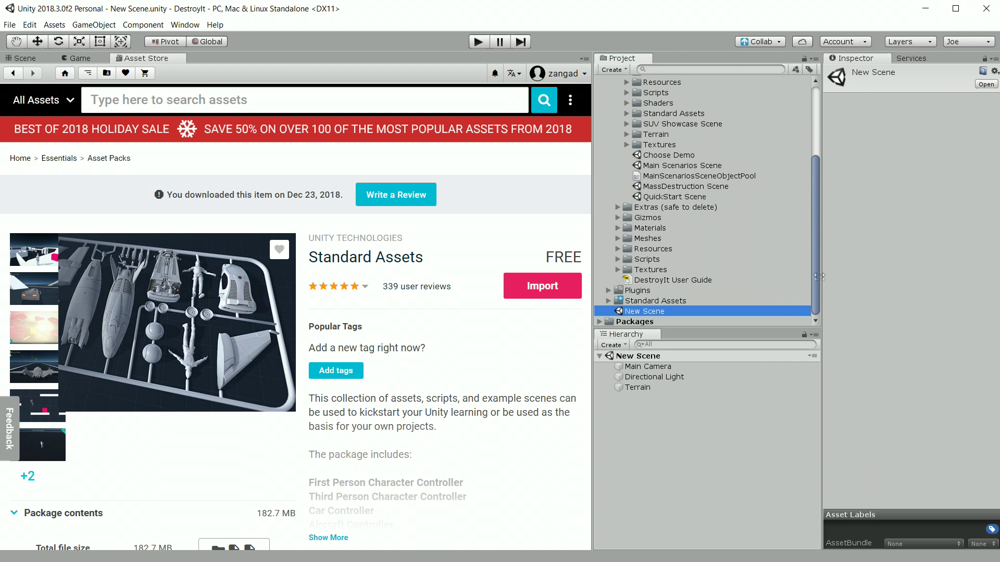
click(608, 301)
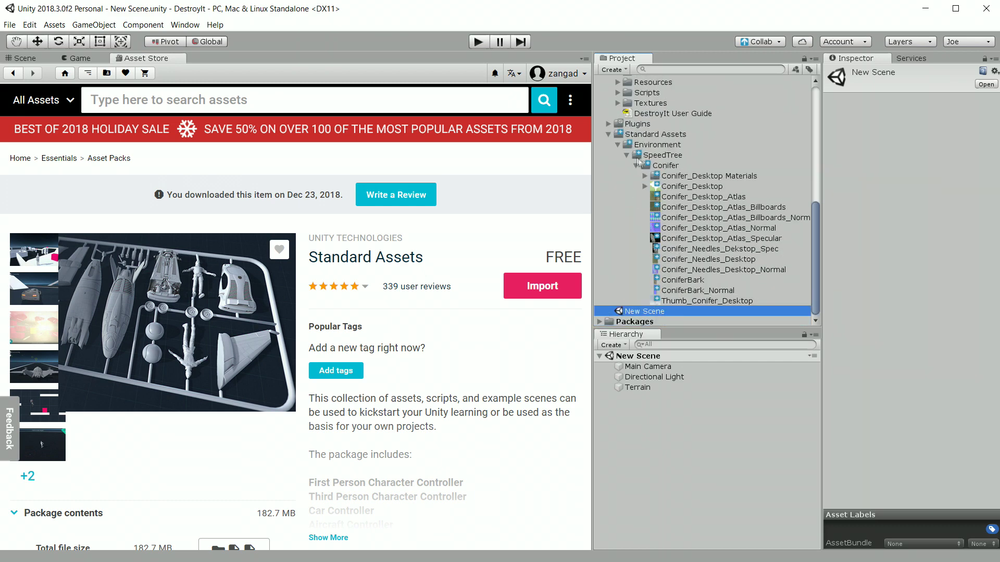
click(25, 59)
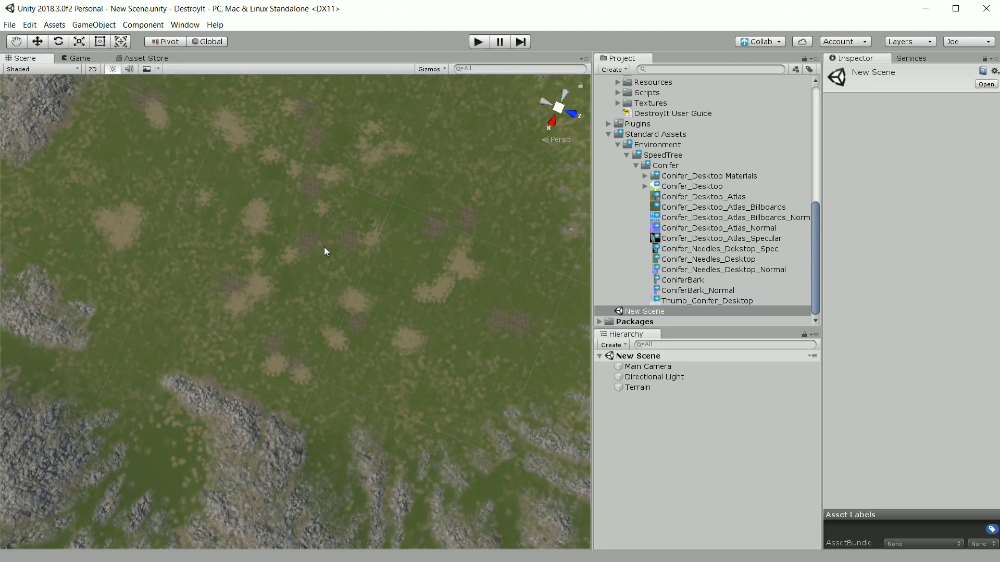
Step: Drag the Conifer_Desktop asset onto the terrain and frame the view on the new tree
right_drag(333, 259, 479, 15)
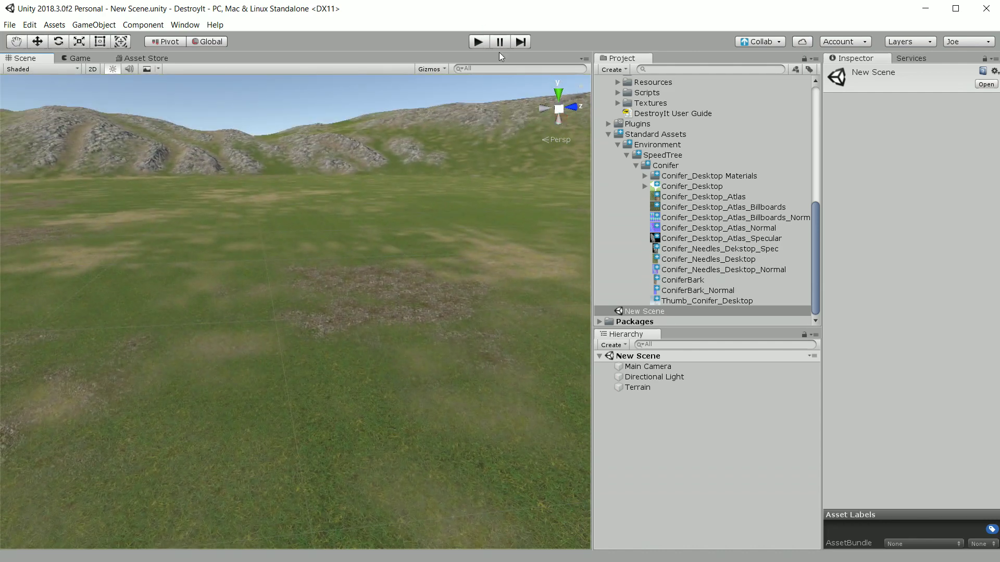
click(680, 186)
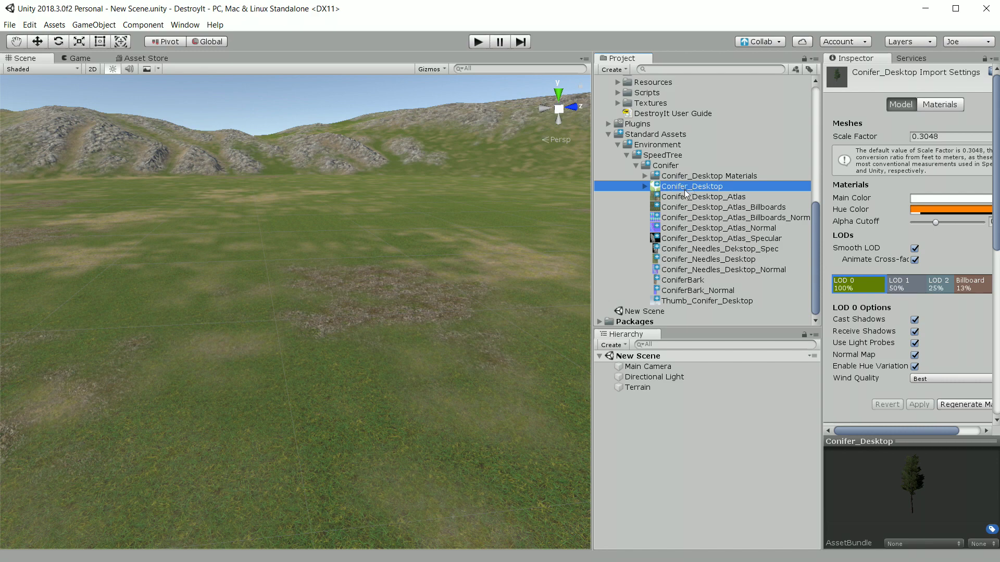
drag(682, 191, 415, 229)
key(f)
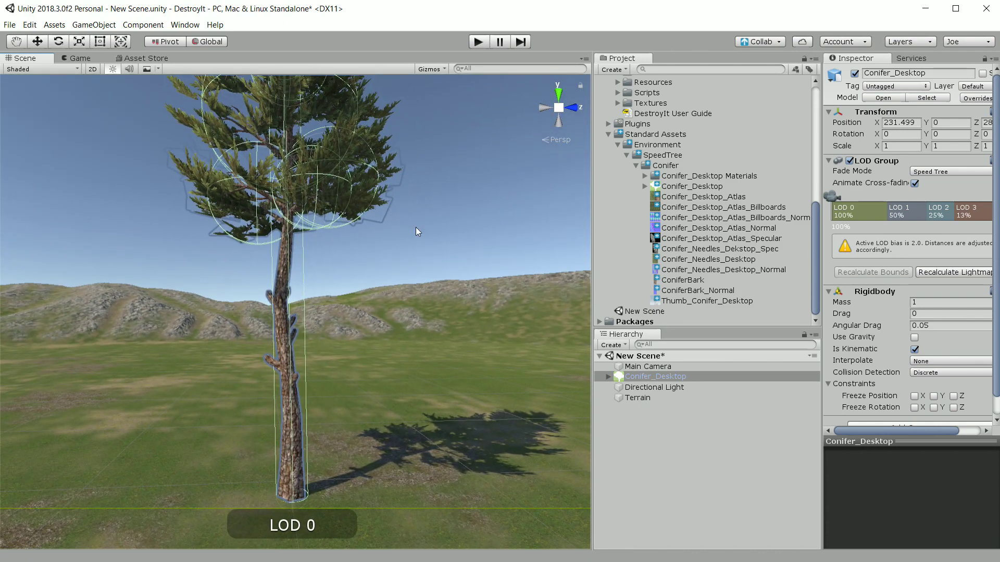
Step: Expand Conifer_Desktop in the Hierarchy and unpack its prefab
click(675, 377)
key(Right)
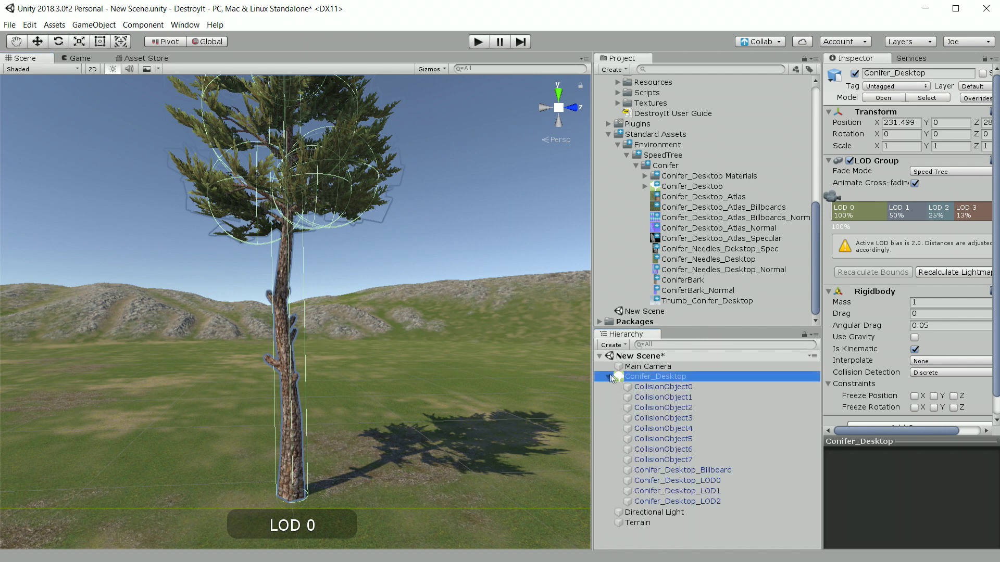
right_click(670, 377)
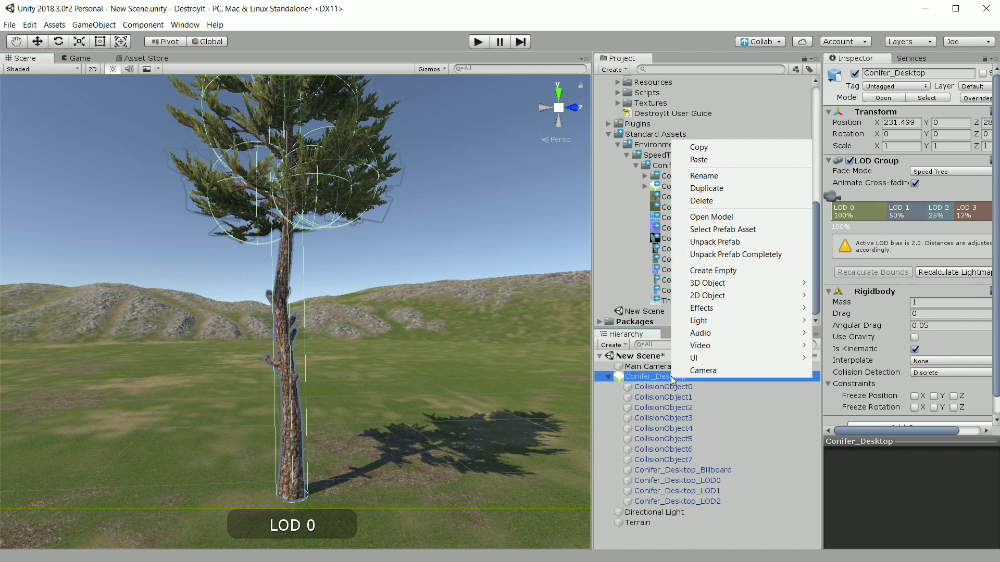
click(721, 243)
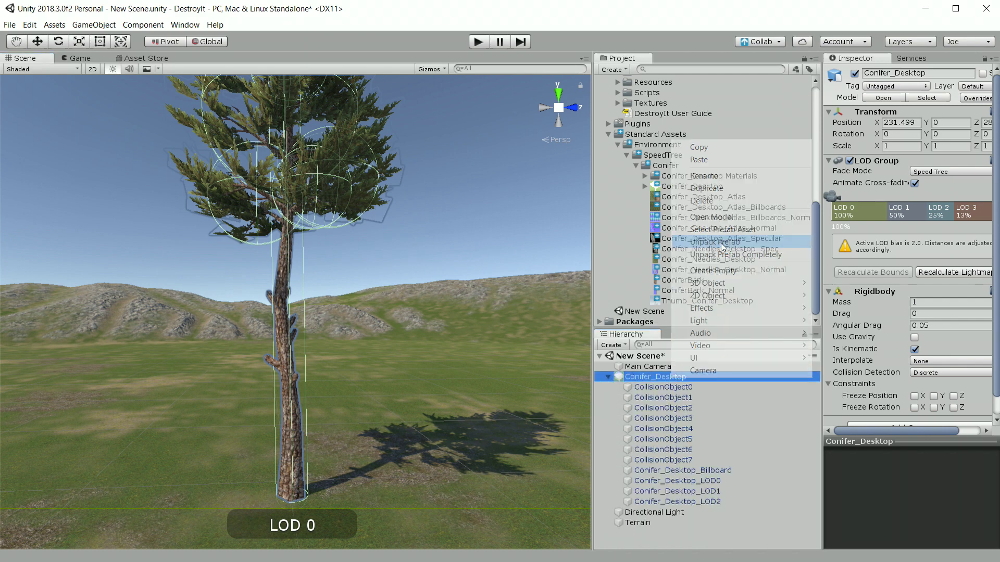
Step: Delete the crown's sphere colliders CollisionObject1 through CollisionObject7
click(675, 389)
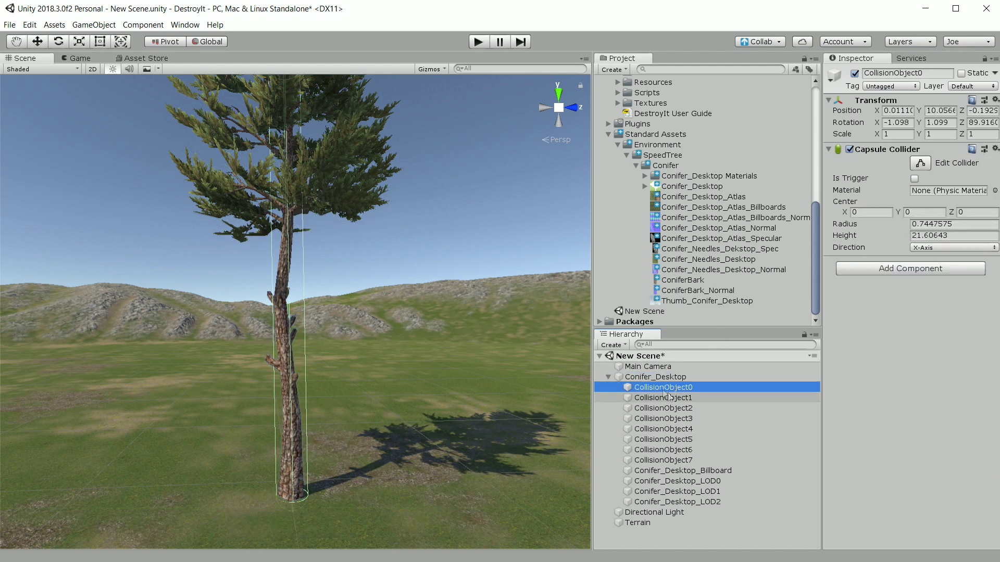
click(667, 377)
right_drag(447, 345, 451, 284)
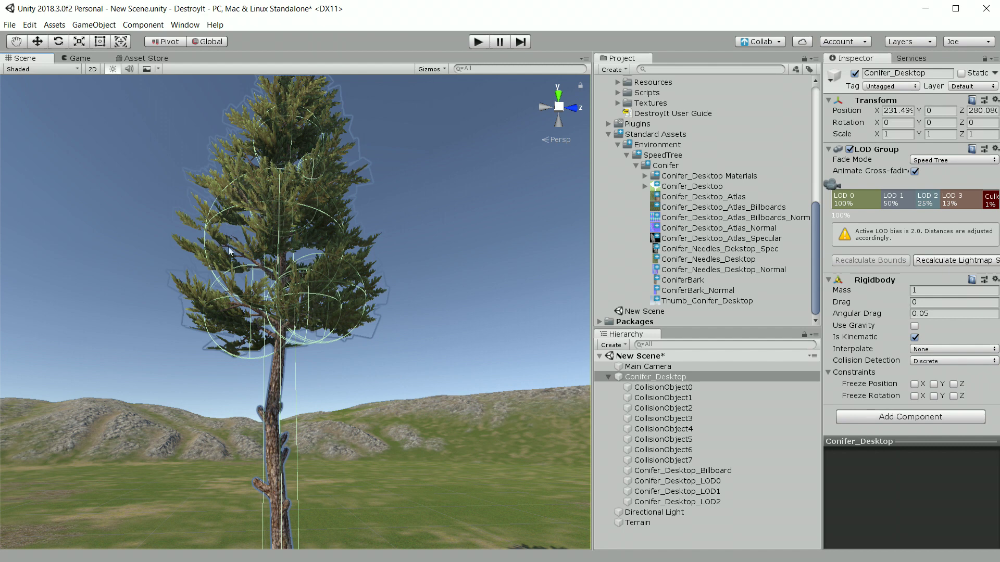
click(677, 389)
right_drag(295, 322, 357, 454)
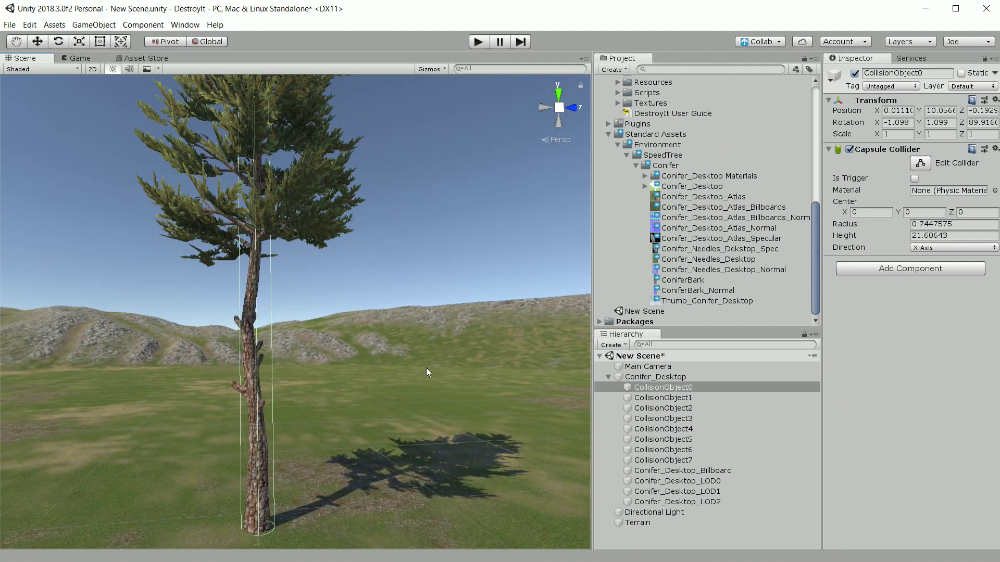
click(676, 397)
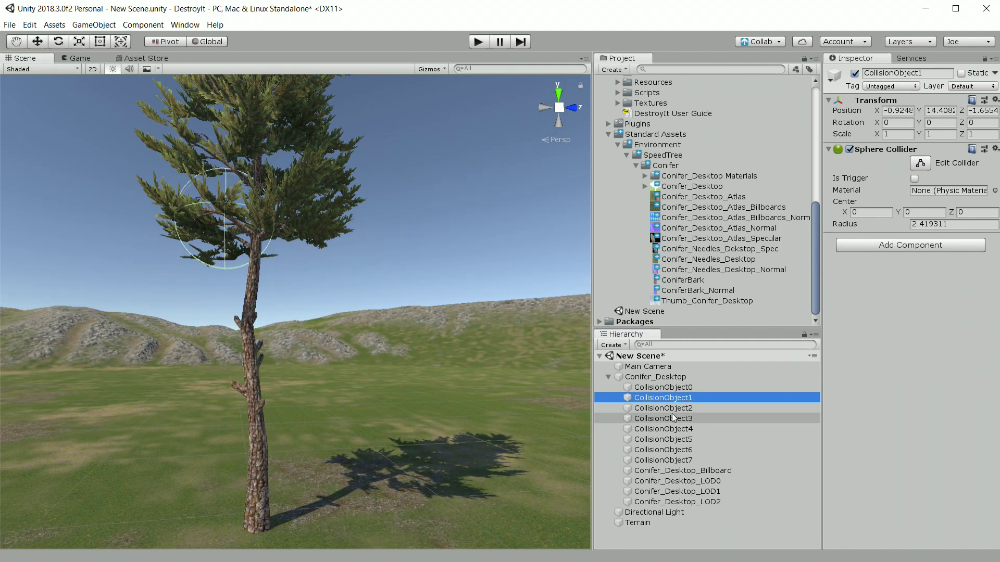
shift+click(670, 461)
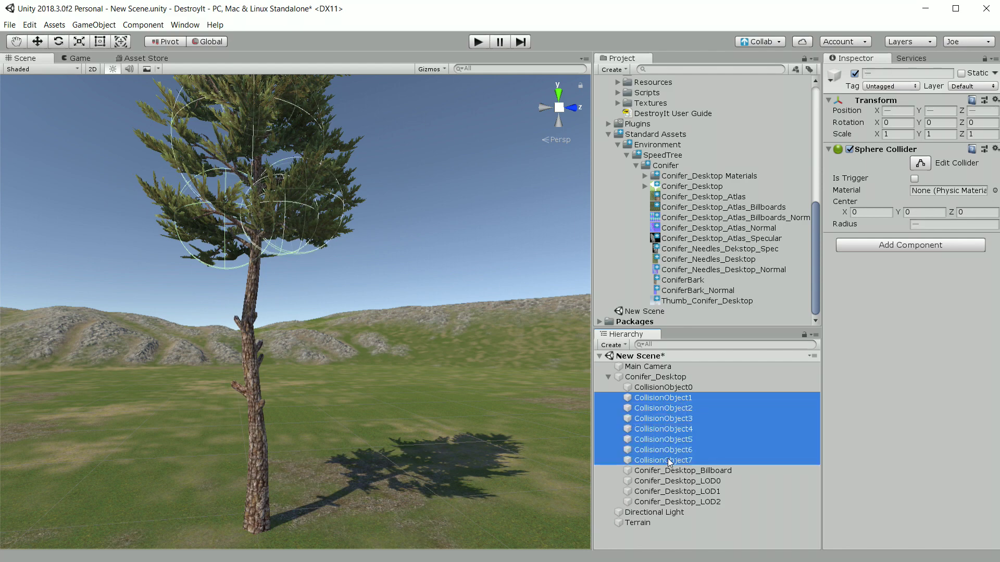
right_drag(456, 371, 464, 312)
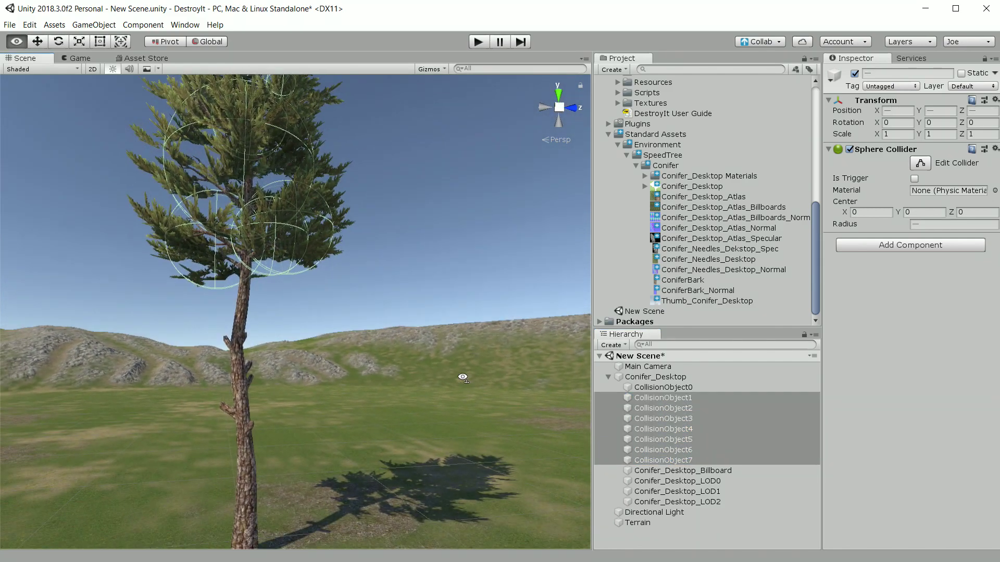
key(Delete)
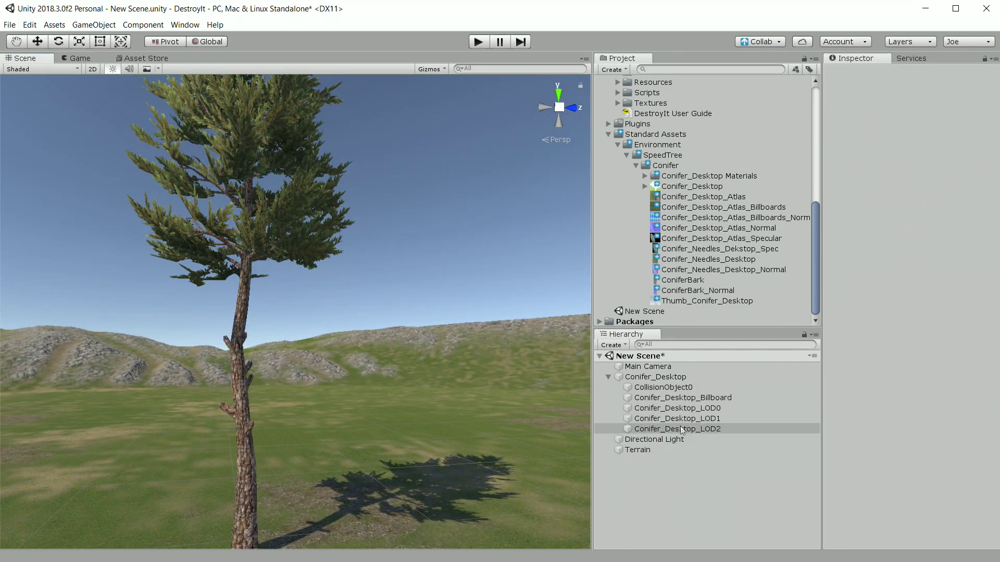
Step: Set CollisionObject0's Capsule Collider radius to 0.6
click(662, 388)
right_drag(427, 406, 431, 370)
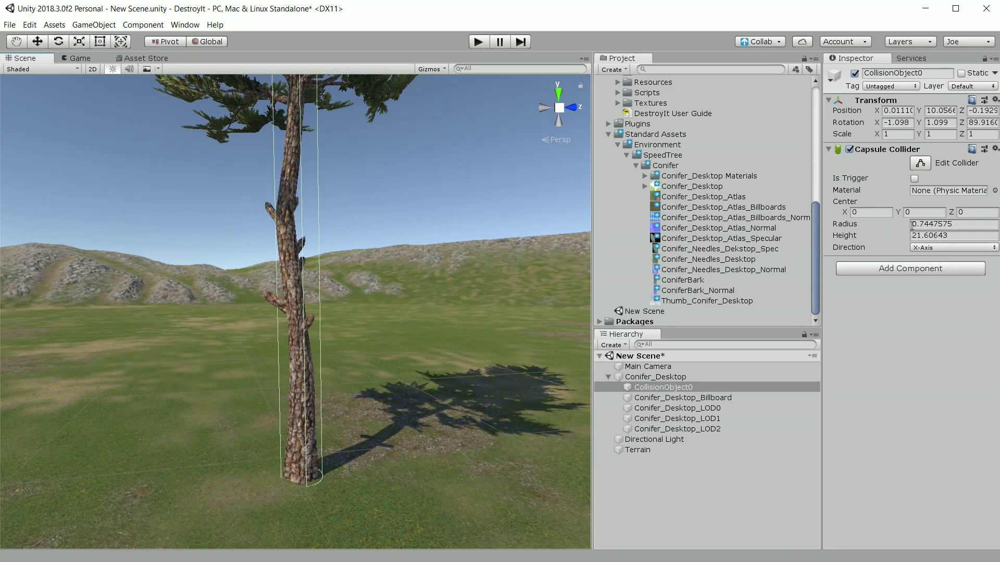
drag(918, 224, 942, 227)
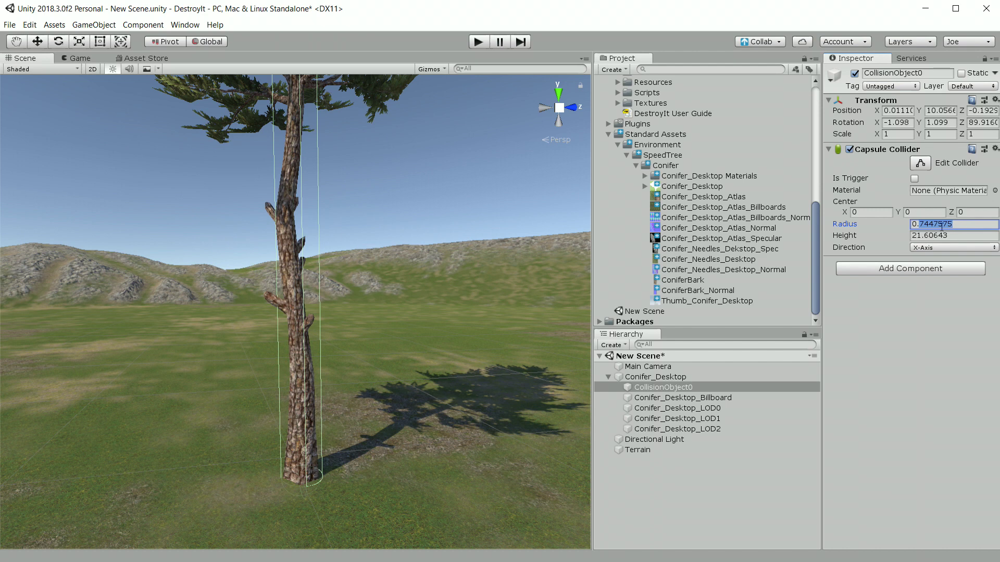
text(5)
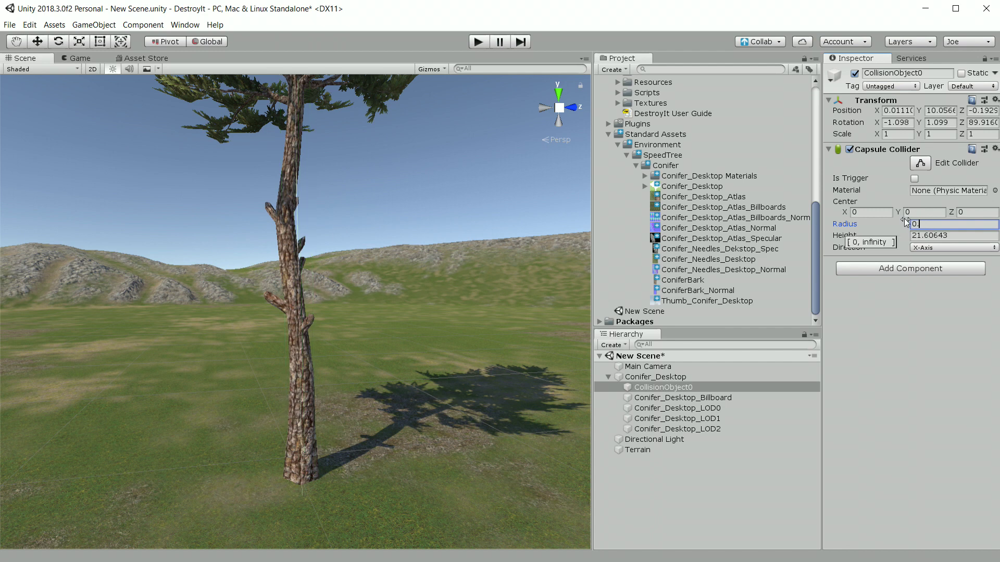
key(BackSpace)
text(6)
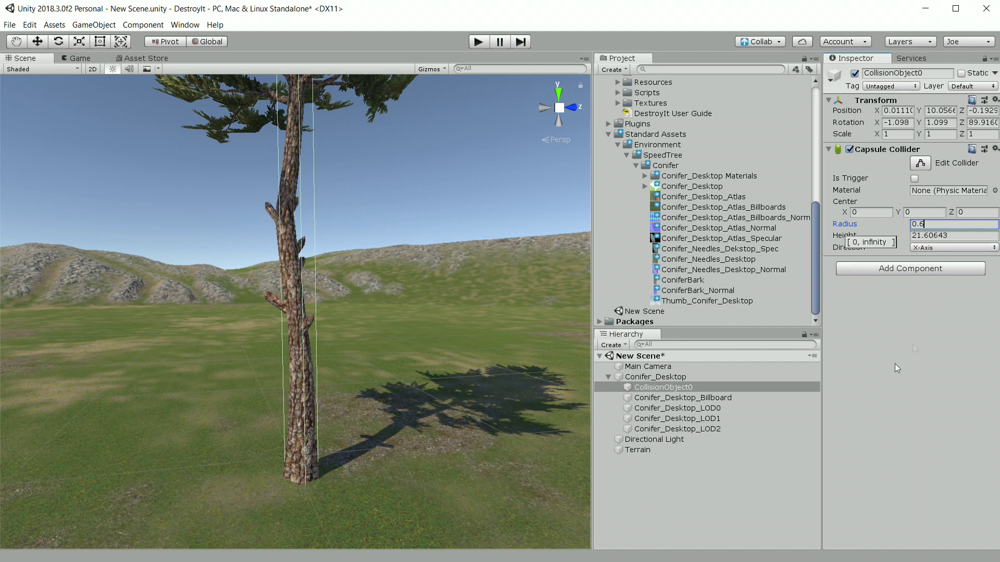
click(717, 407)
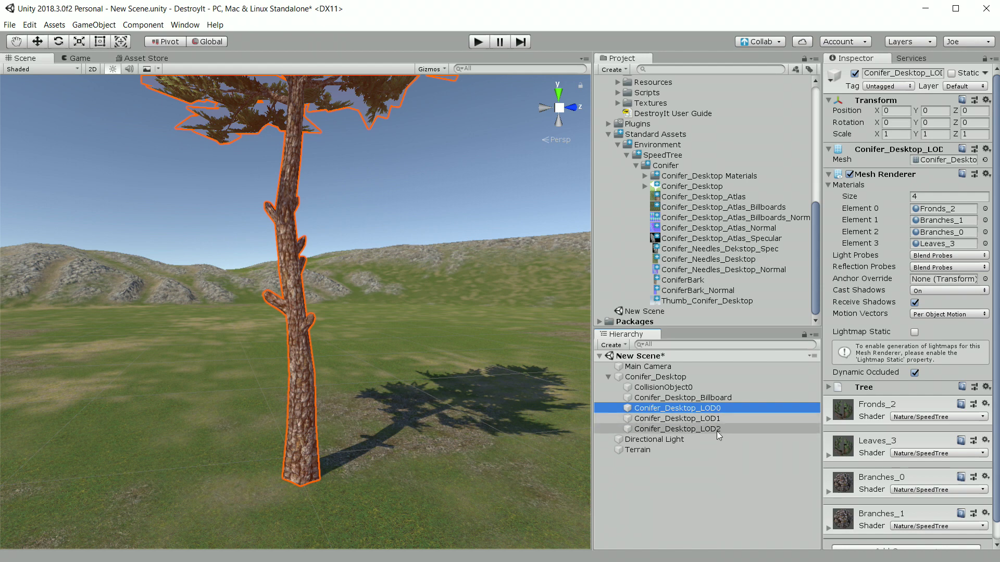
Step: Give the LOD0 materials Fronds_2, Leaves_3, Branches_0 and Branches_1 the DestroyIt > DestroyItSpeedTree shader
click(941, 418)
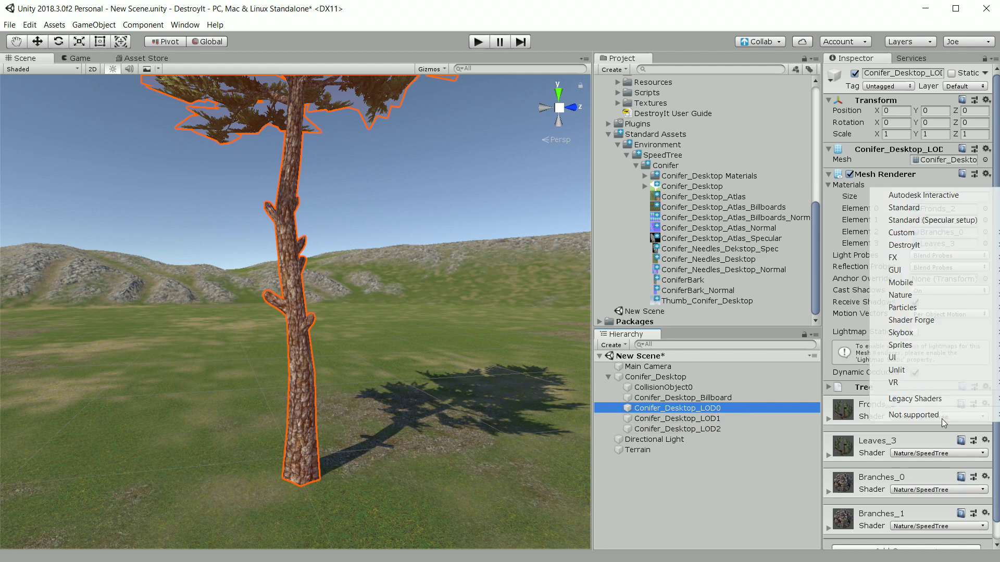
mouse_move(922, 244)
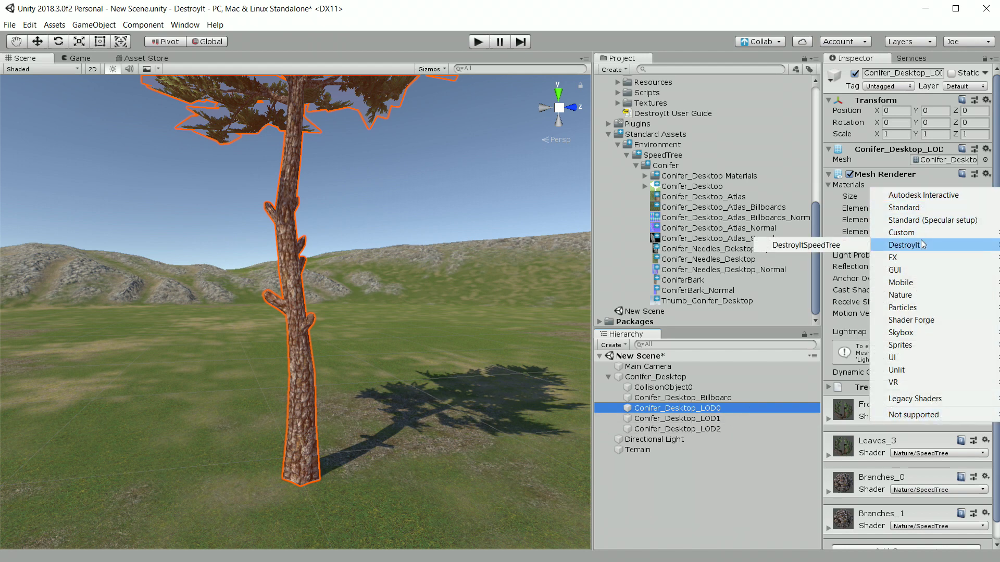
click(817, 243)
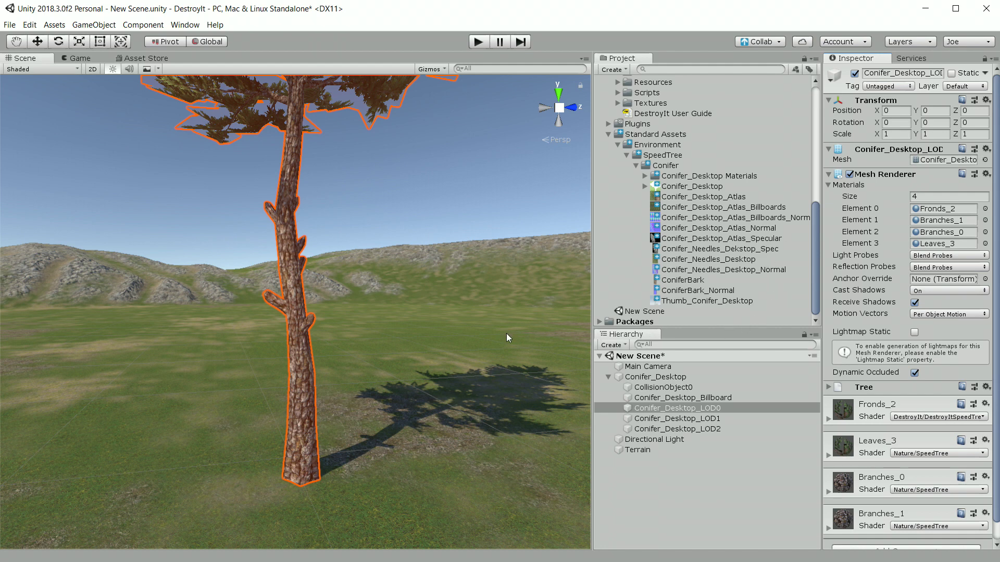
click(931, 454)
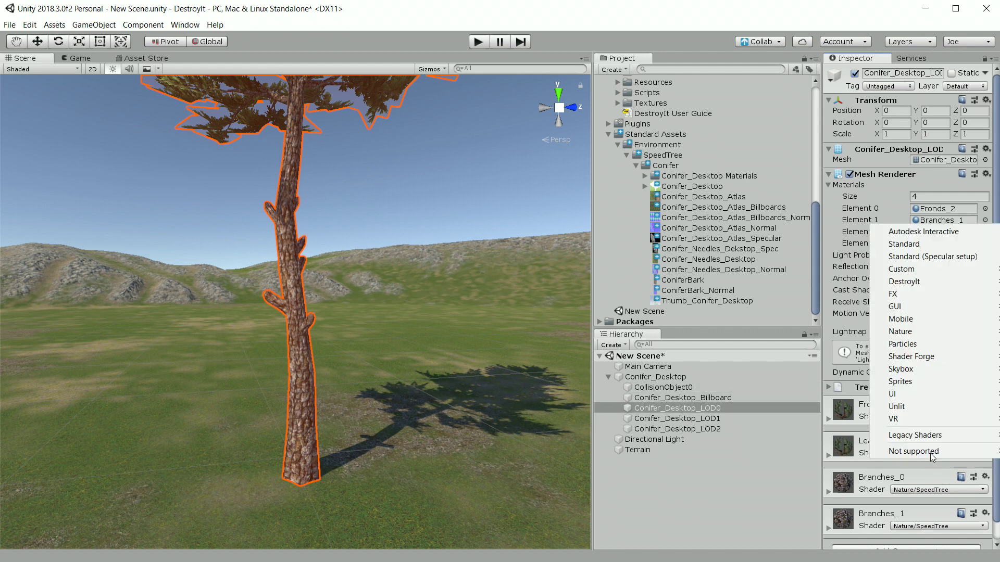
mouse_move(906, 281)
click(842, 281)
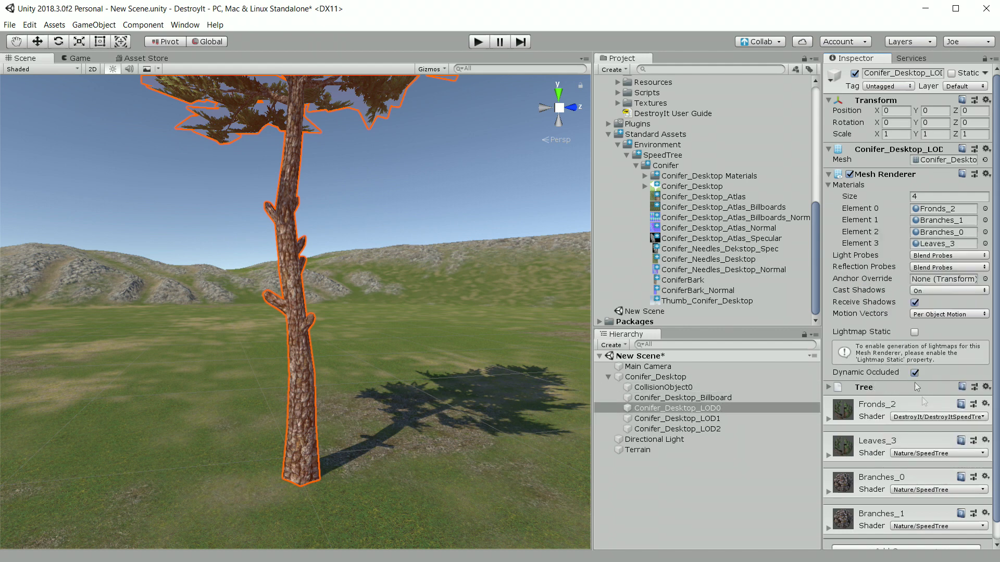
click(937, 490)
mouse_move(928, 320)
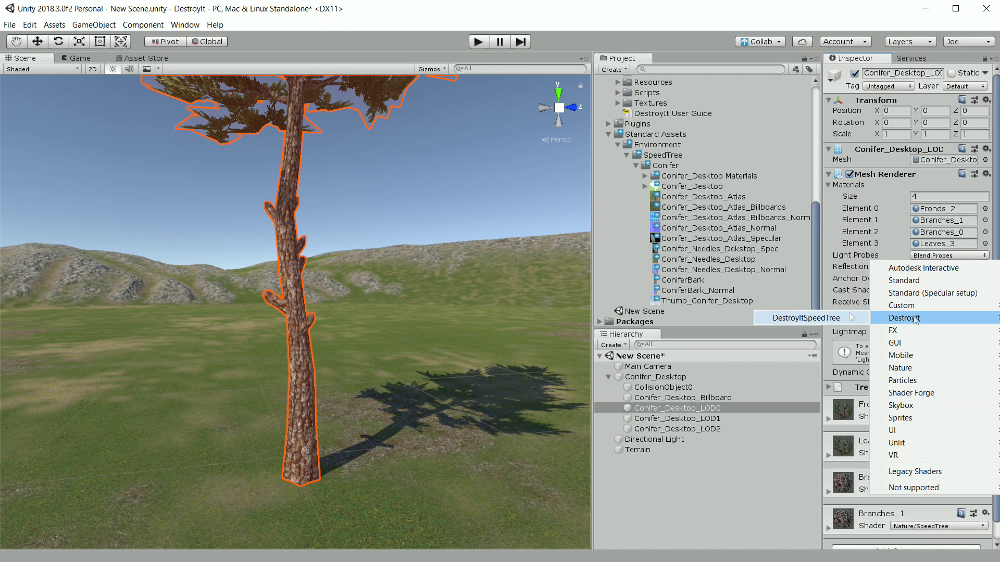
click(828, 318)
click(925, 526)
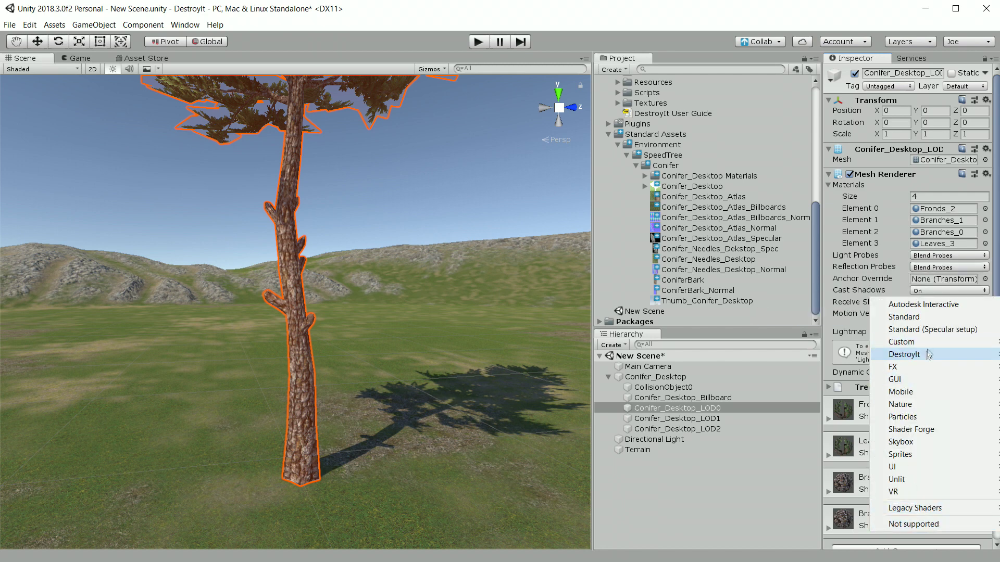
mouse_move(904, 354)
click(813, 355)
Step: Switch Conifer_Desktop_LOD1's materials, including Fronds_2, Leaves_3 and Branches_1, to DestroyItSpeedTree
click(677, 418)
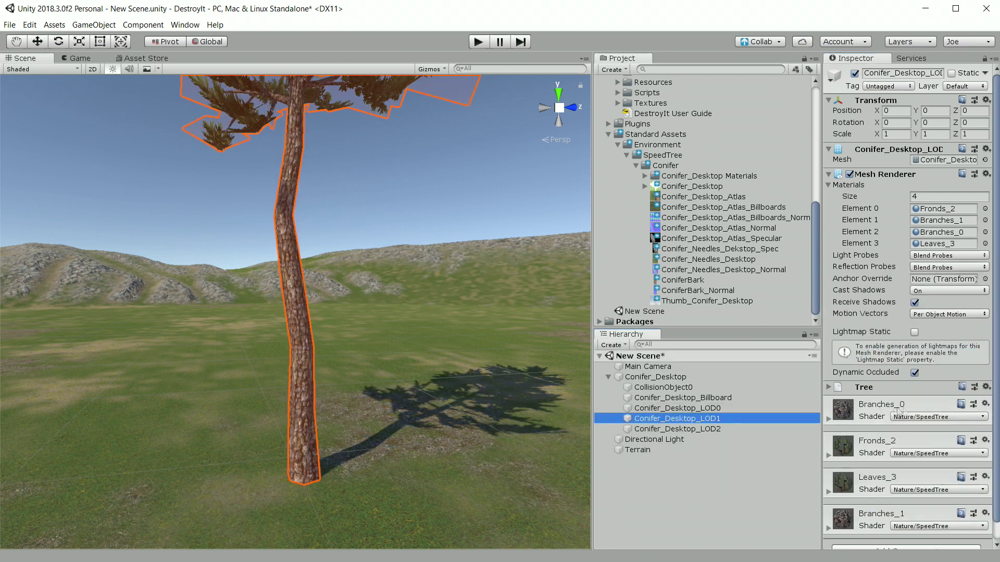
click(929, 417)
mouse_move(905, 247)
click(802, 242)
click(933, 453)
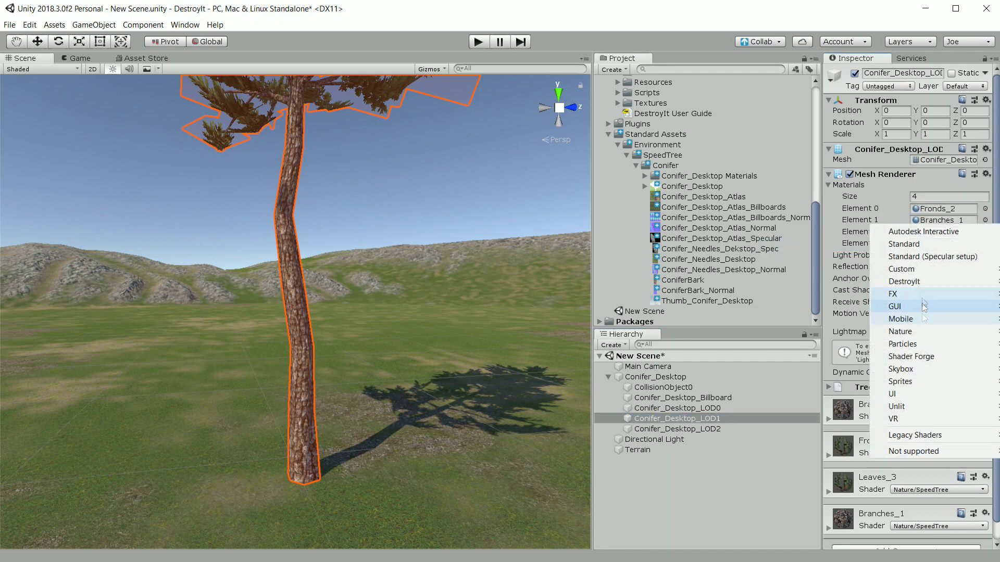
mouse_move(930, 281)
click(802, 281)
click(937, 489)
mouse_move(930, 319)
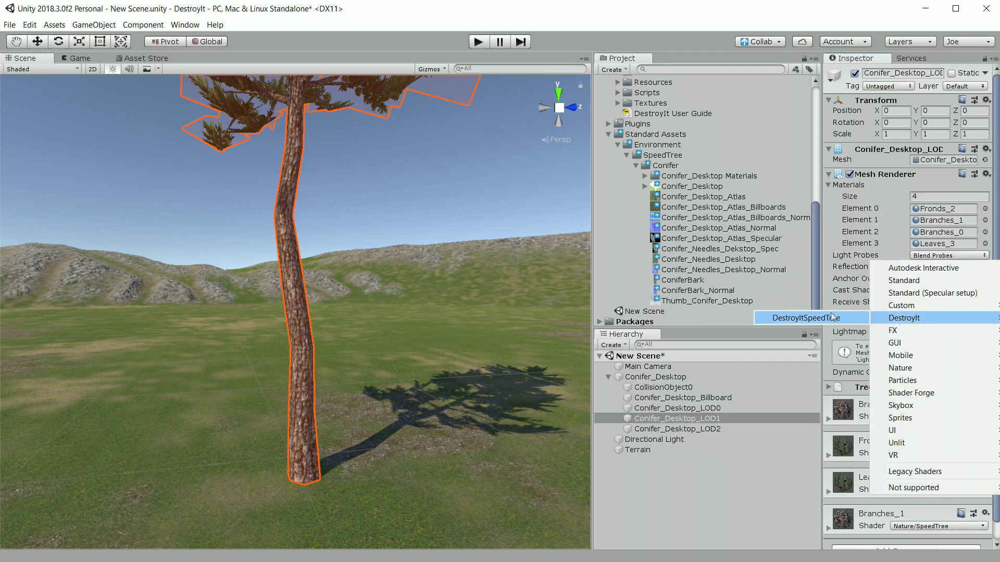
click(812, 318)
click(937, 526)
mouse_move(952, 354)
click(812, 354)
Step: Switch both Conifer_Desktop_LOD2 materials to DestroyItSpeedTree, then reselect the Conifer_Desktop parent
click(676, 429)
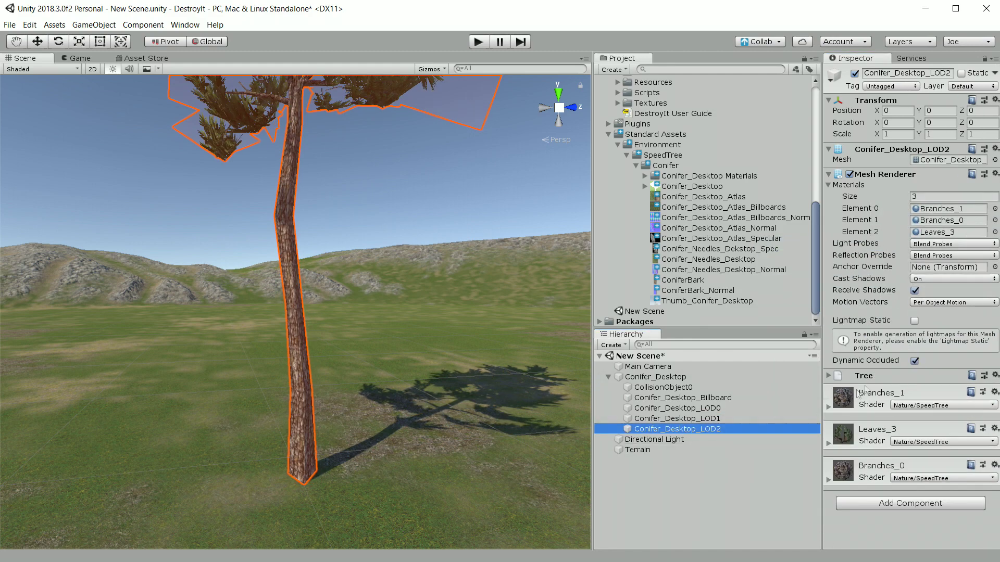
click(943, 405)
mouse_move(906, 233)
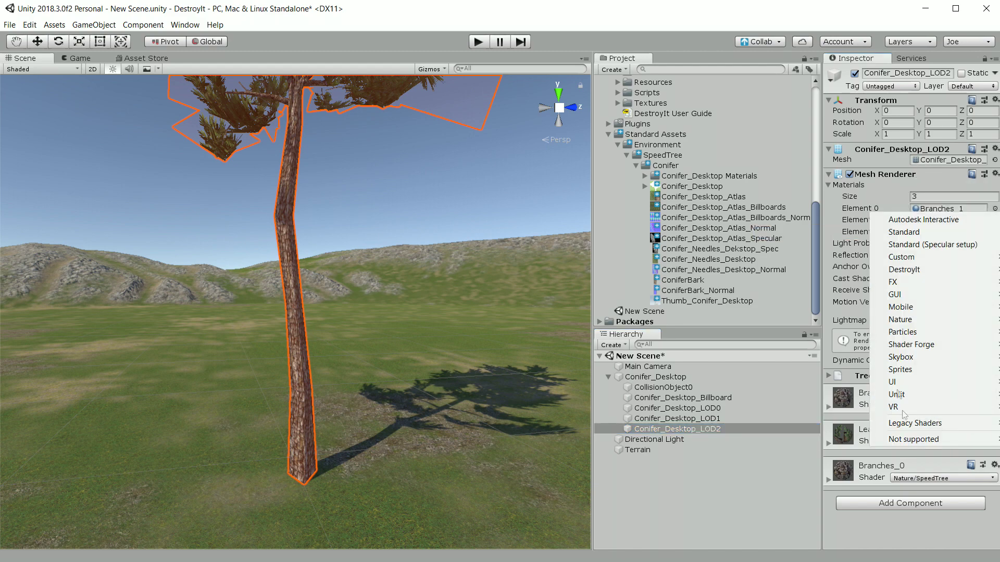
click(812, 233)
click(926, 478)
mouse_move(929, 306)
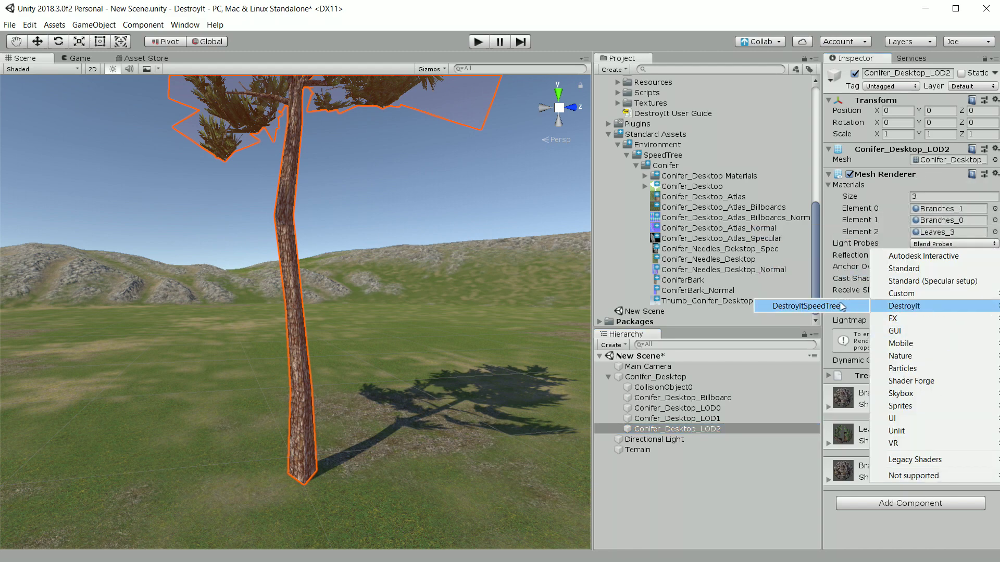
click(812, 307)
click(667, 376)
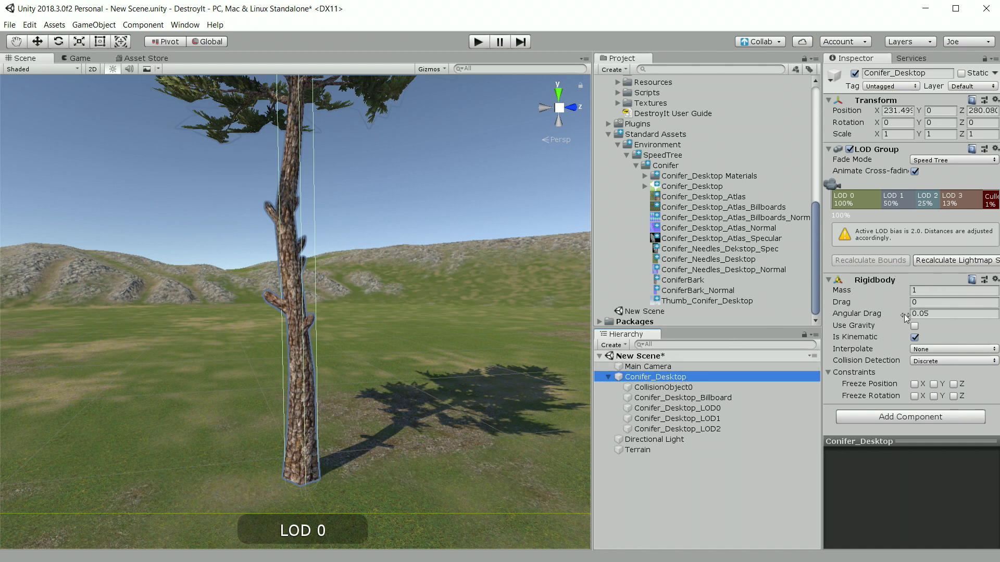
Step: Set the tree's Rigidbody to Mass 20 and Drag 0.05, Use Gravity on, Is Kinematic off
click(925, 290)
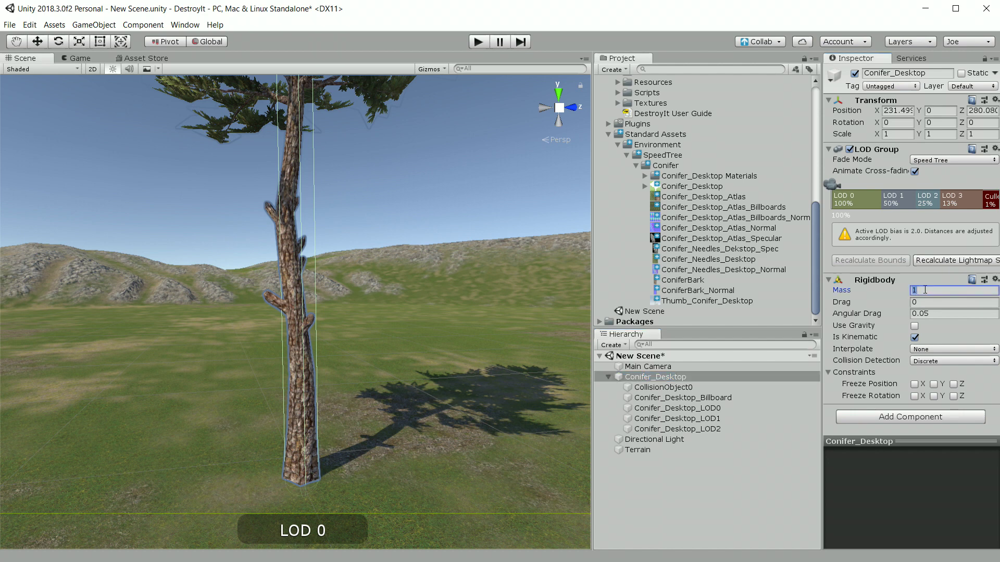
text(10)
text(0)
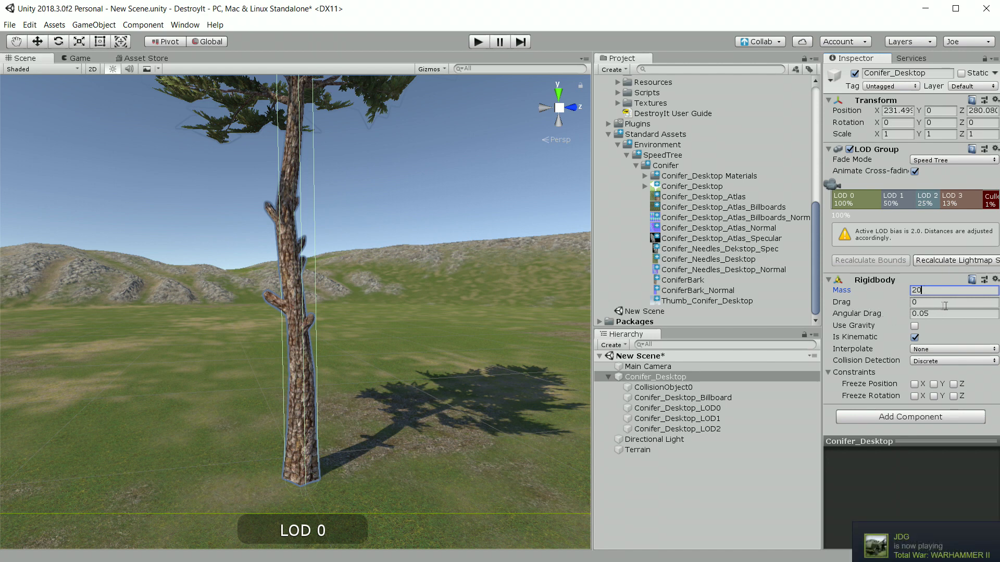
click(931, 301)
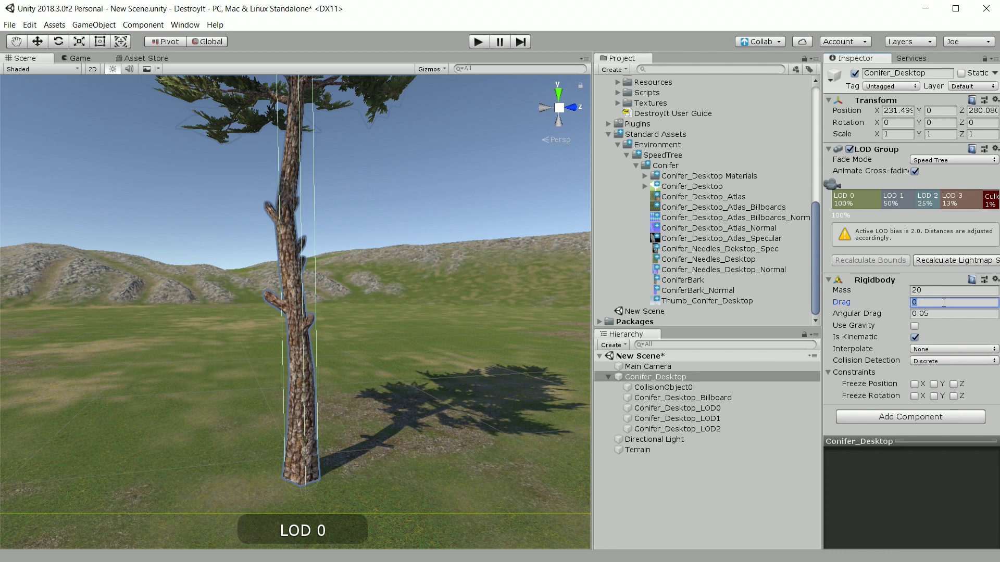
text(05)
click(915, 326)
click(915, 338)
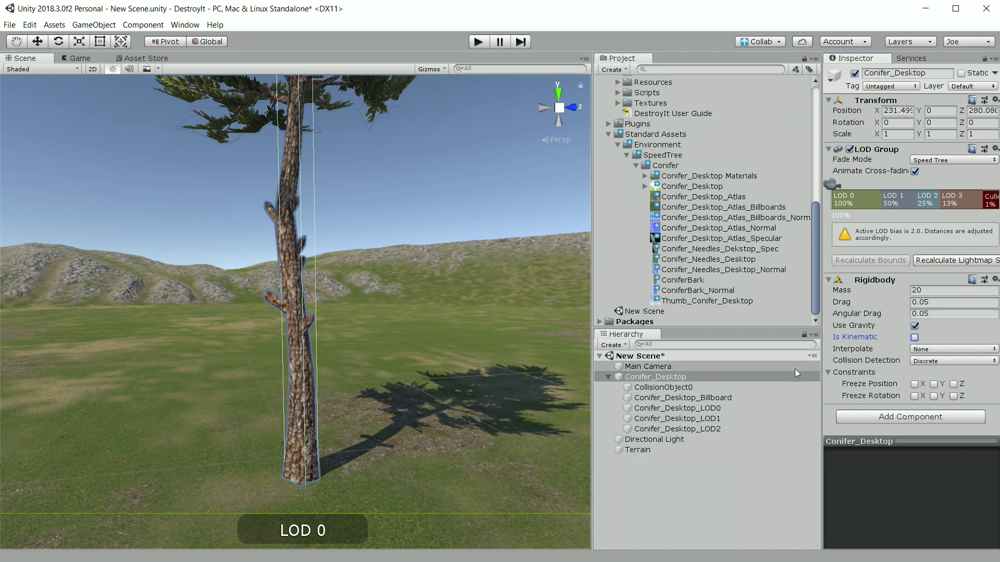
right_drag(448, 298, 370, 303)
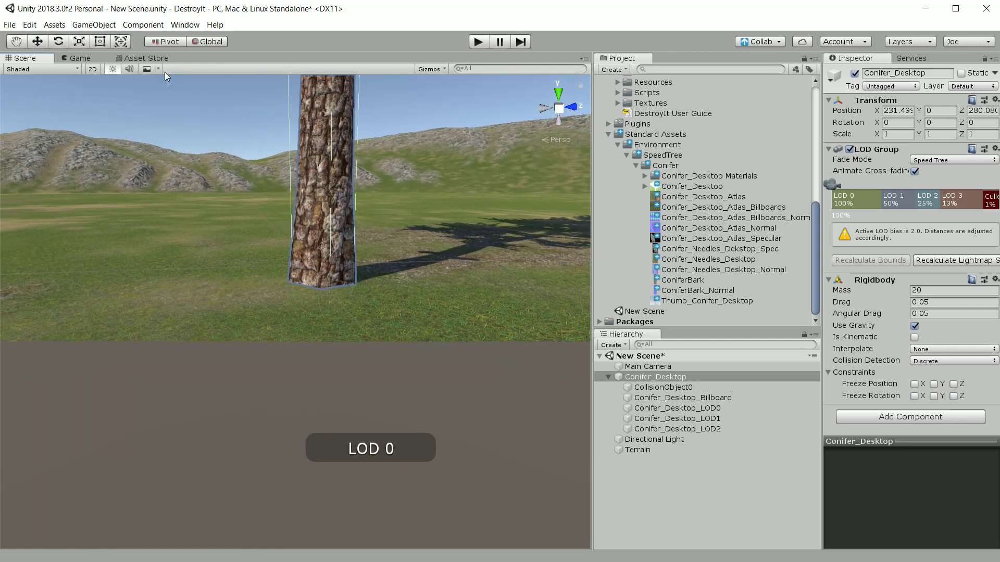
Step: In a framed 2D view, drag CollisionObject0's capsule height from 21.61 down to 20.11
click(662, 387)
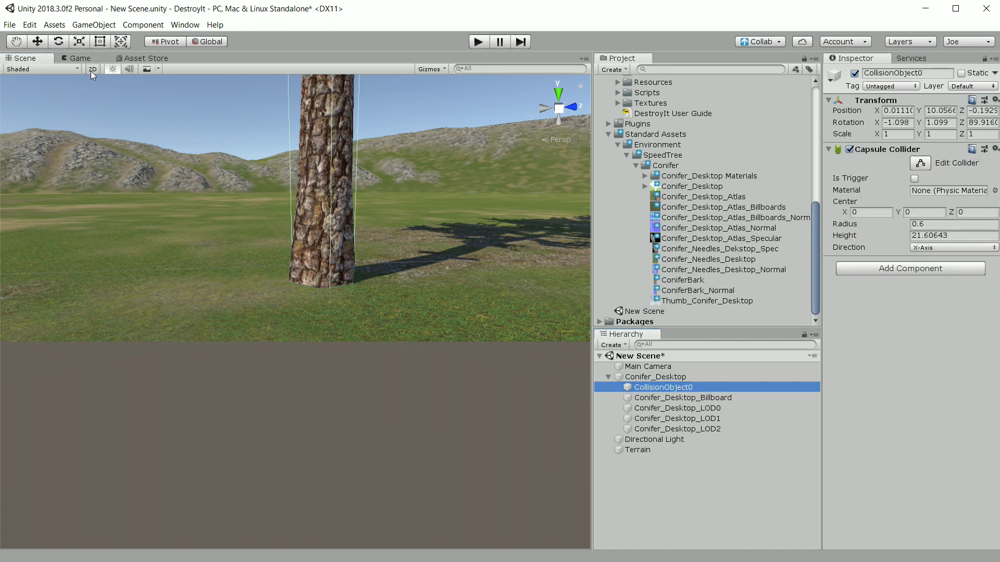
click(91, 69)
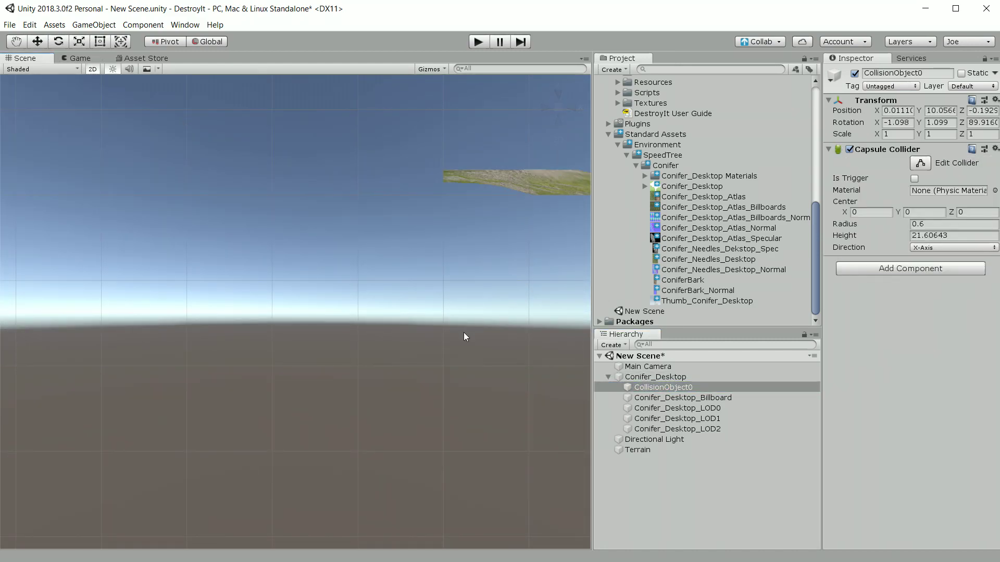
key(f)
right_drag(357, 306, 383, 292)
scroll(393, 359, up, 10)
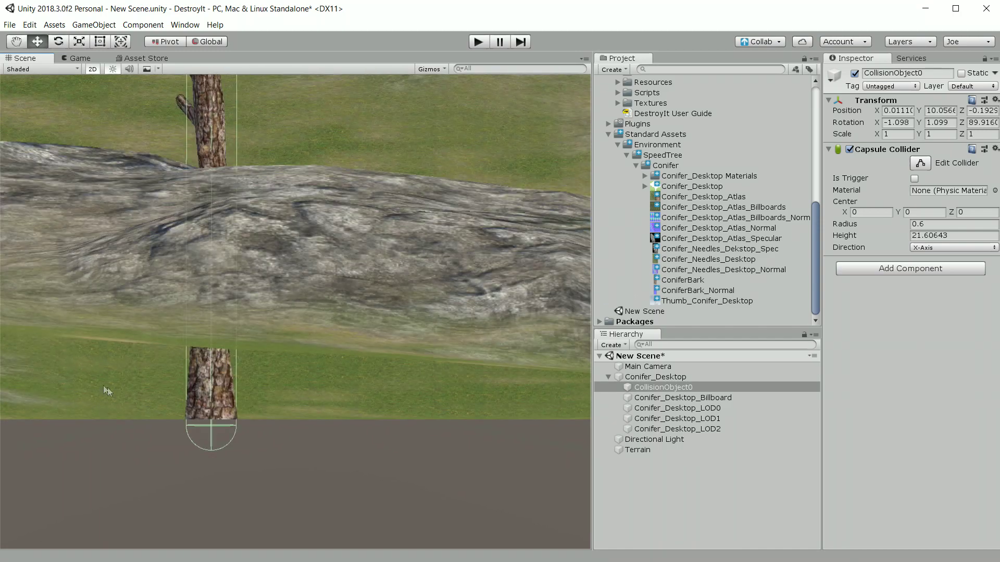
scroll(108, 387, up, 10)
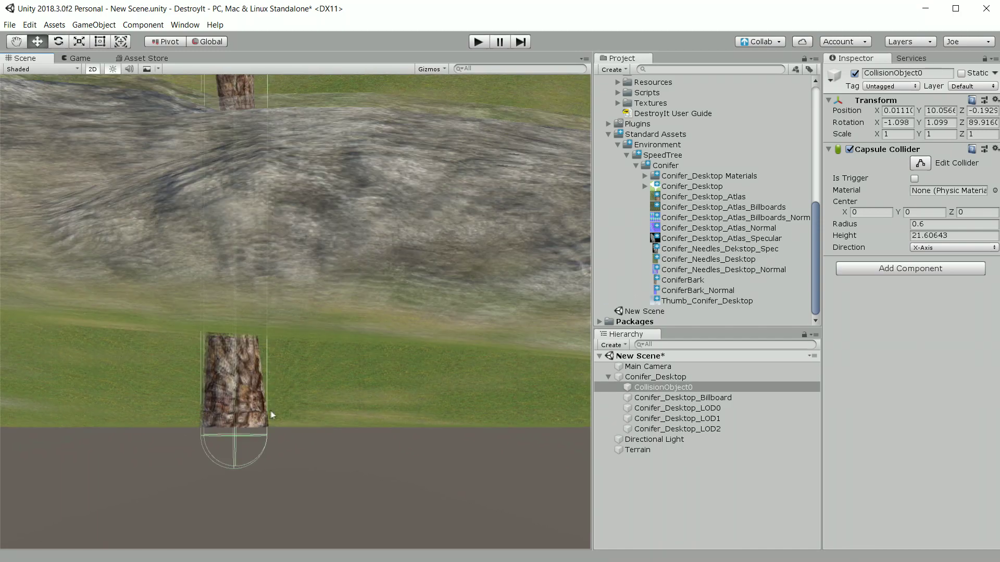
scroll(149, 460, up, 5)
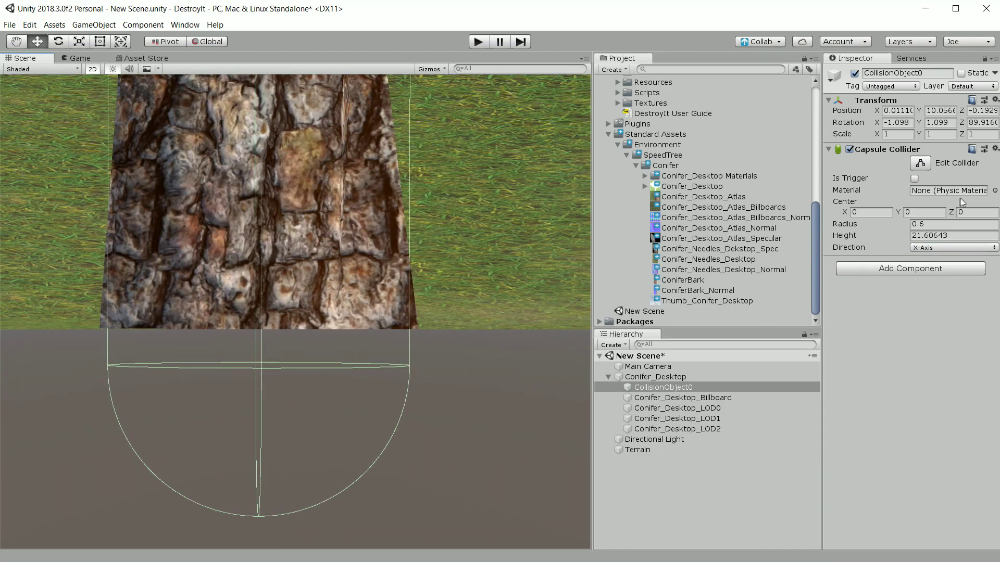
drag(905, 235, 857, 221)
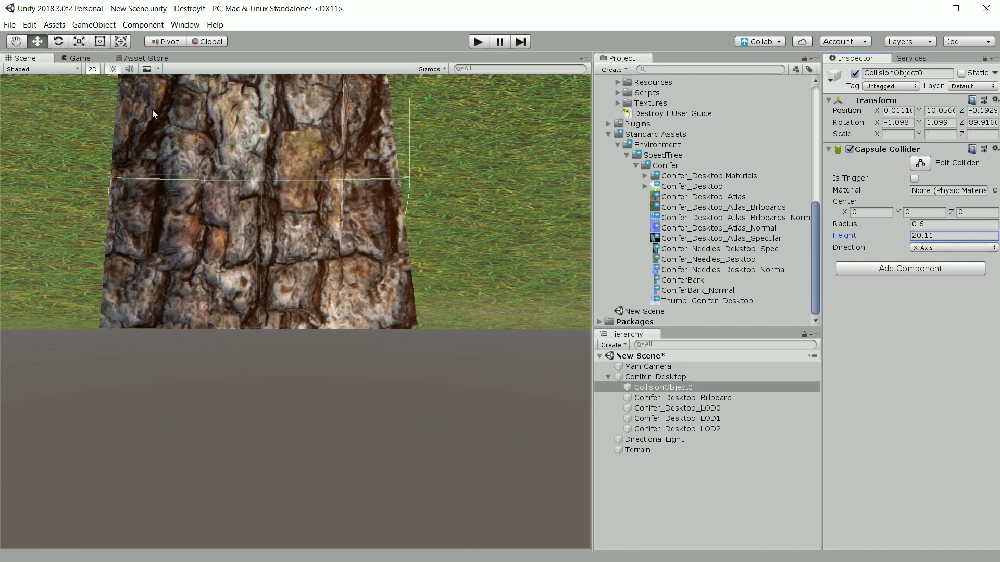
click(93, 69)
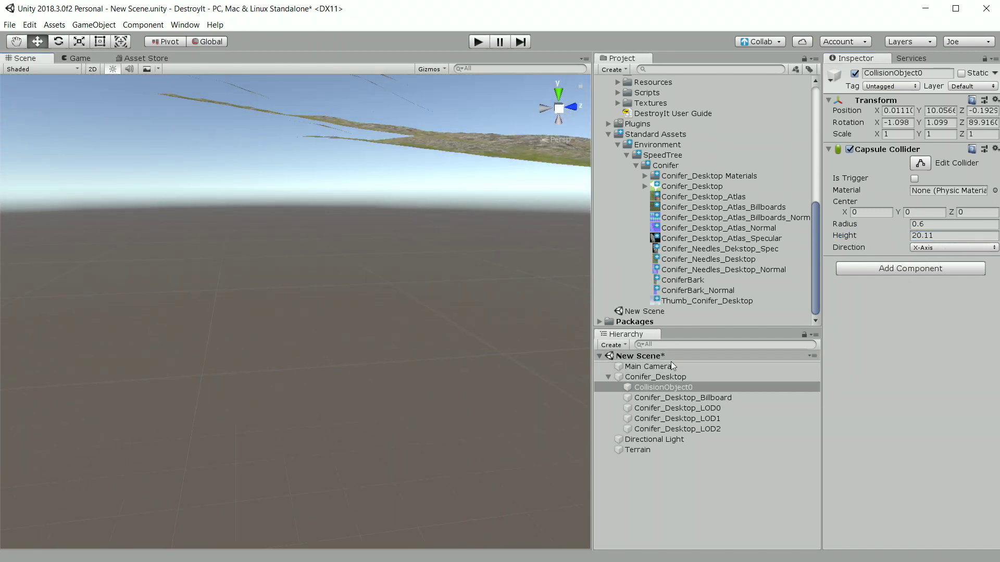
Step: Rename Conifer_Desktop to Conifer_Desktop_DEST and drag it into the SpeedTree Conifer folder as a prefab
click(655, 374)
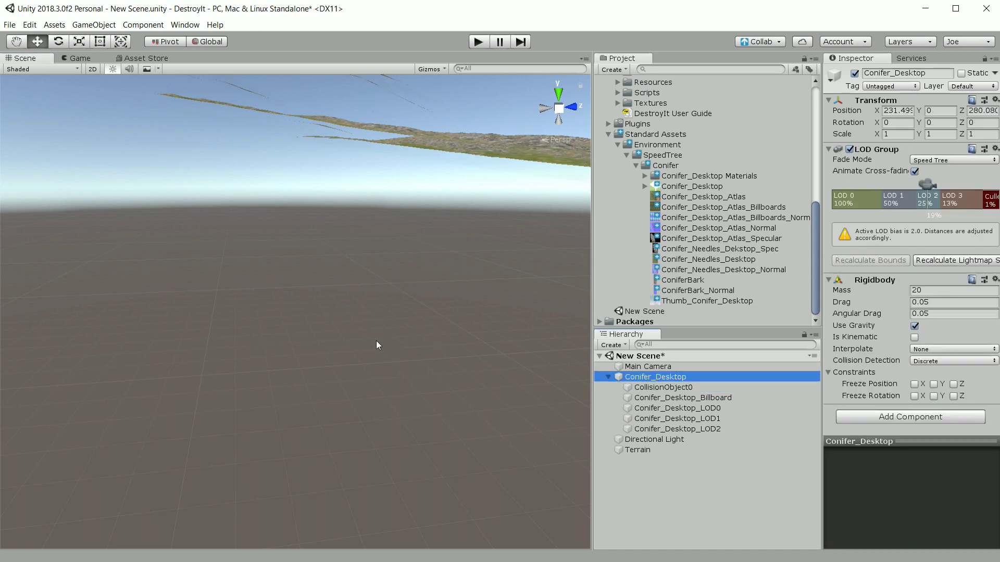
key(f)
alt+drag(341, 333, 398, 299)
click(668, 376)
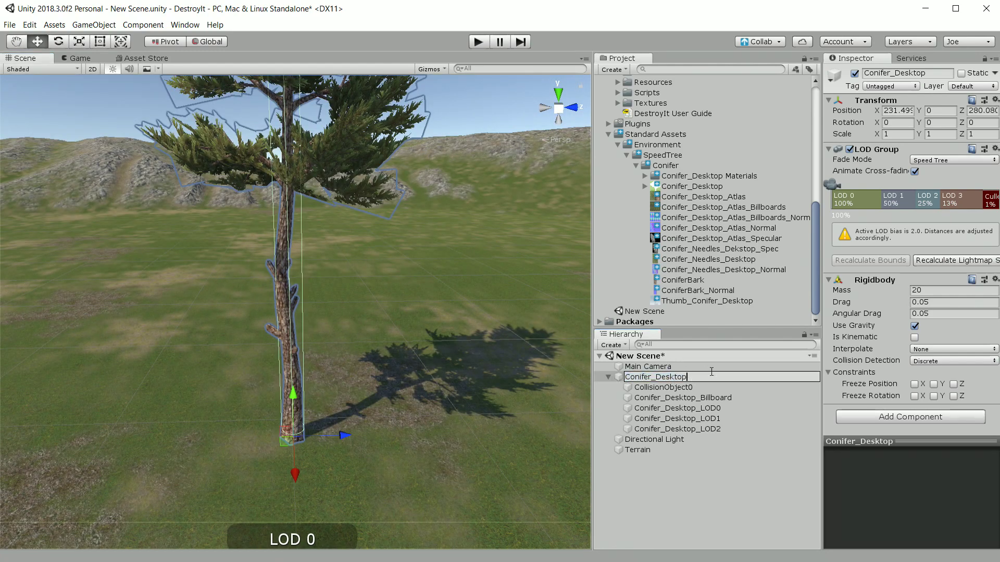
text(_DEST)
key(Return)
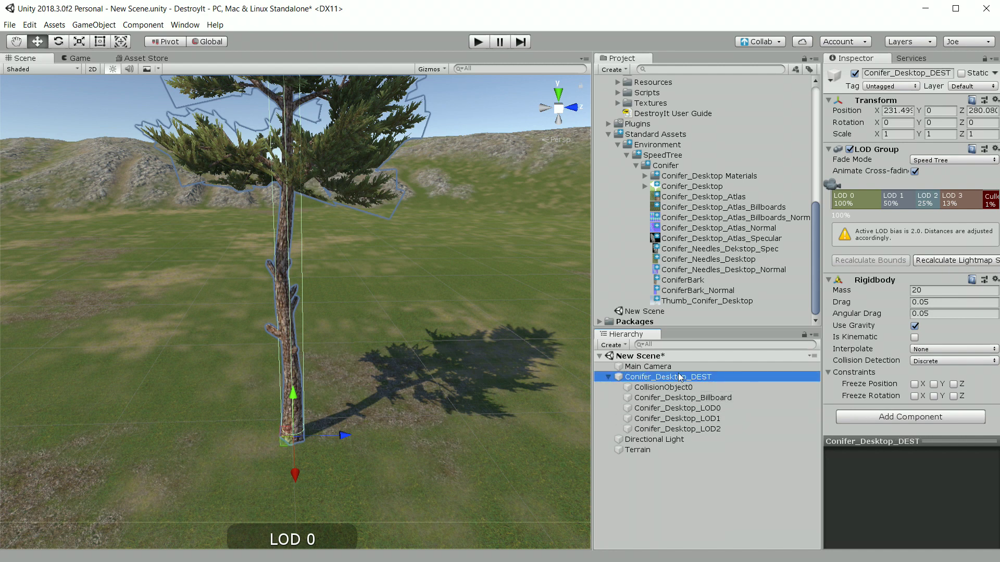
drag(679, 380, 670, 175)
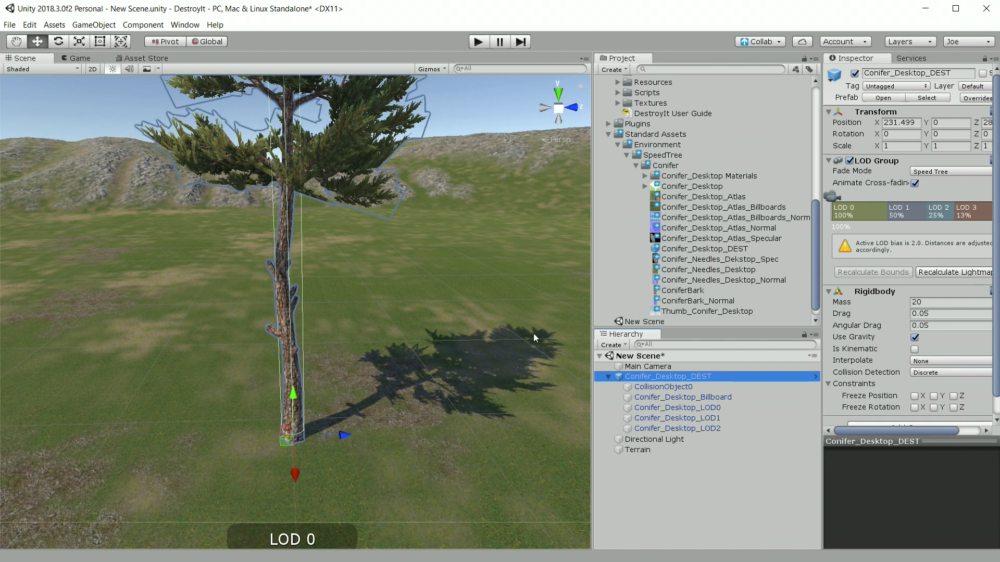
Step: Freeze the Conifer_Desktop_DEST Rigidbody's Y rotation and review the prefab overrides
click(934, 408)
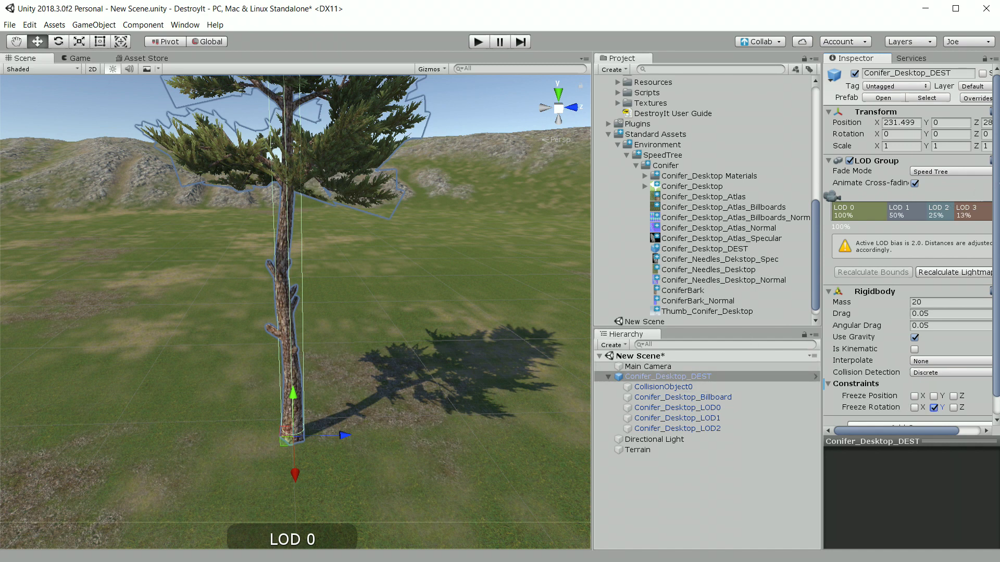
click(981, 96)
click(961, 195)
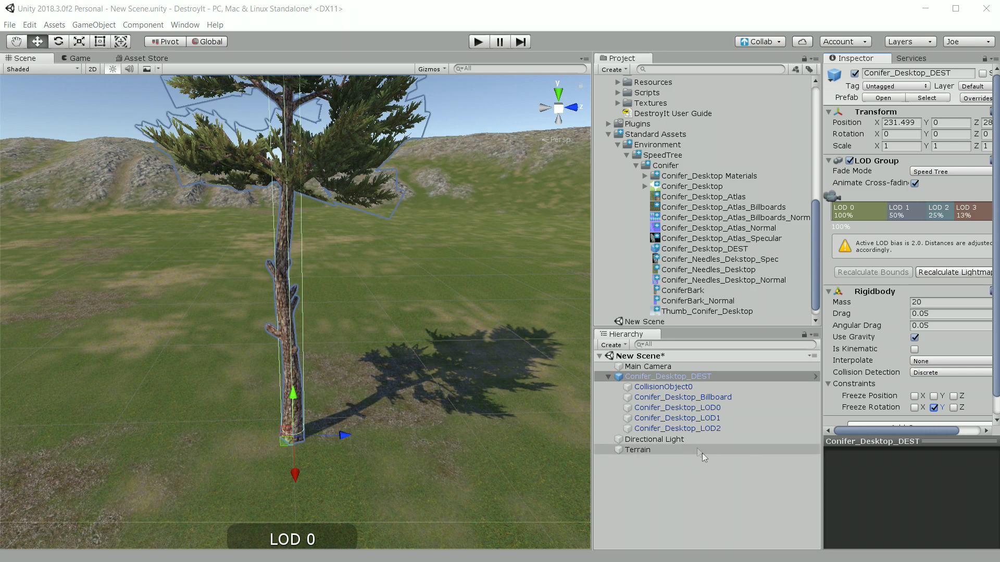
click(673, 376)
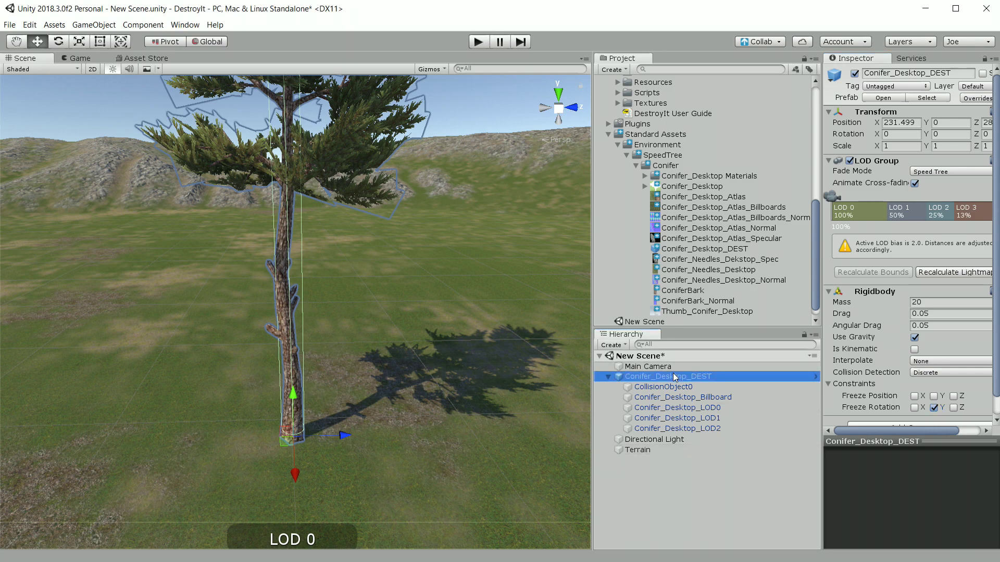
right_click(673, 376)
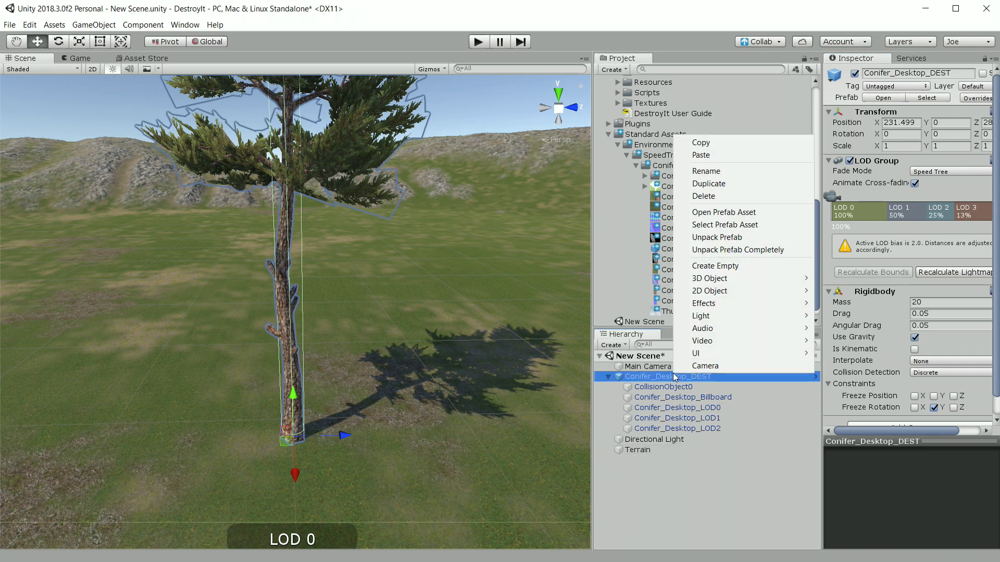
Step: Delete Conifer_Desktop_DEST, place a Conifer_Desktop tree on the terrain and unpack its prefab
click(712, 196)
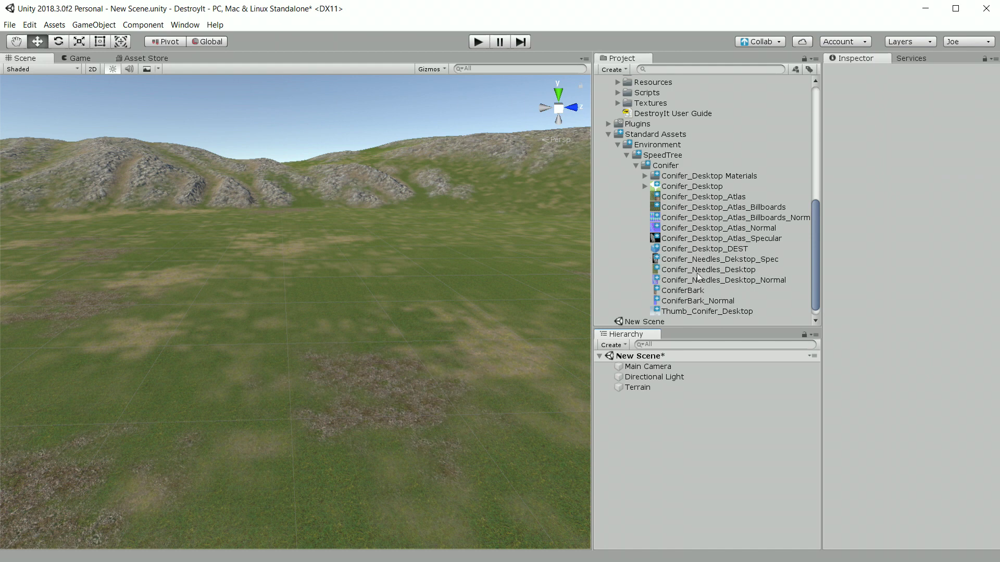
click(719, 249)
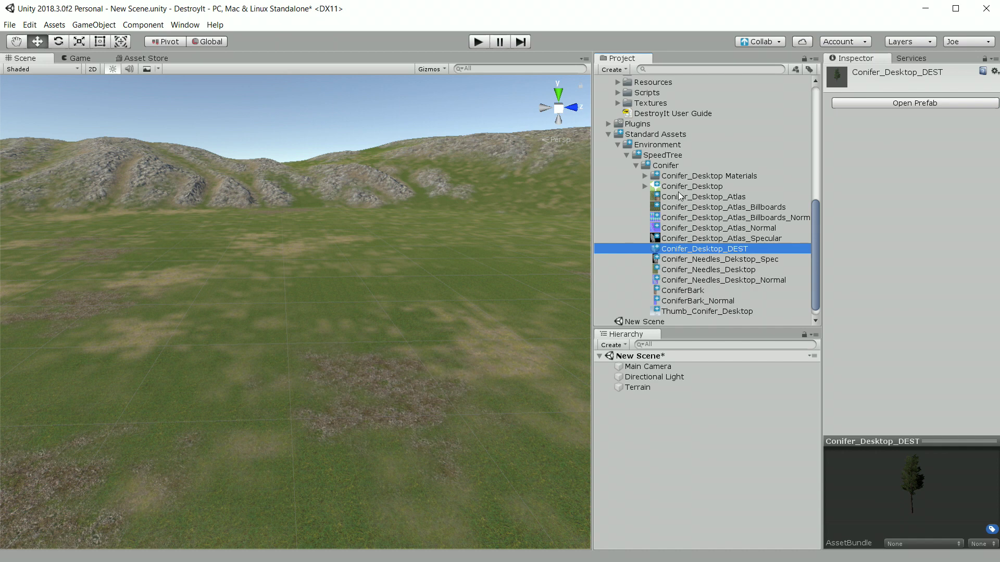
drag(687, 249, 290, 424)
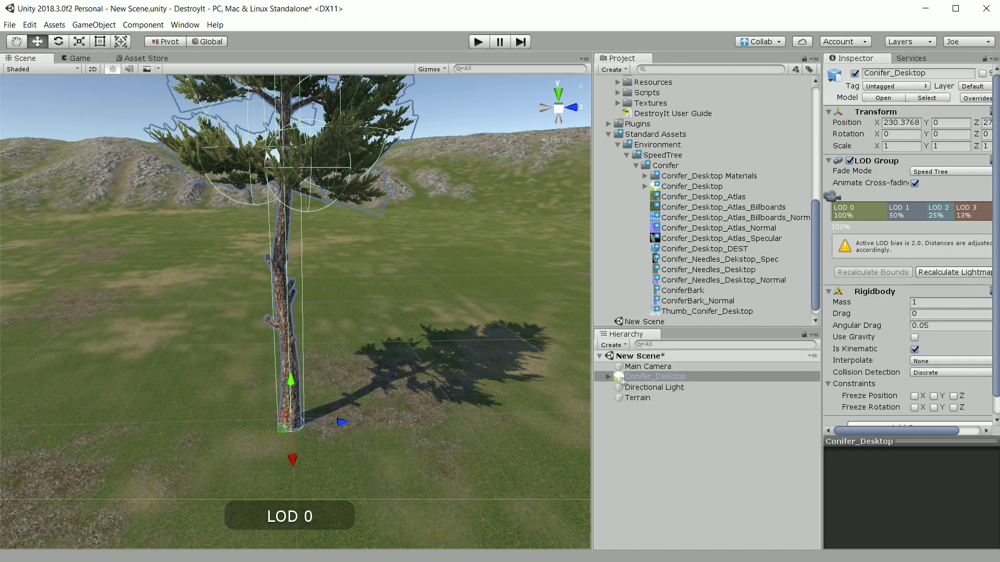
right_click(640, 378)
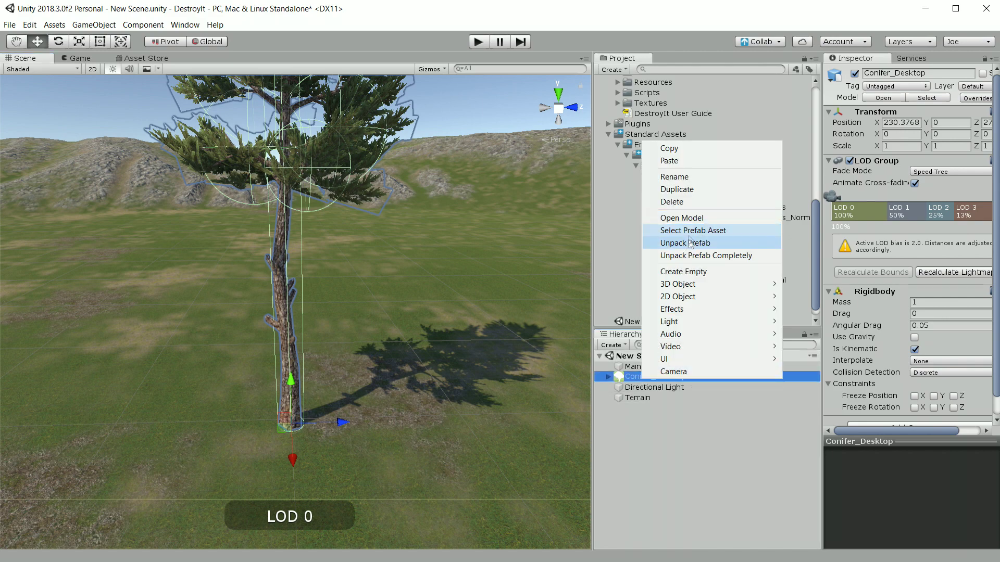
click(690, 243)
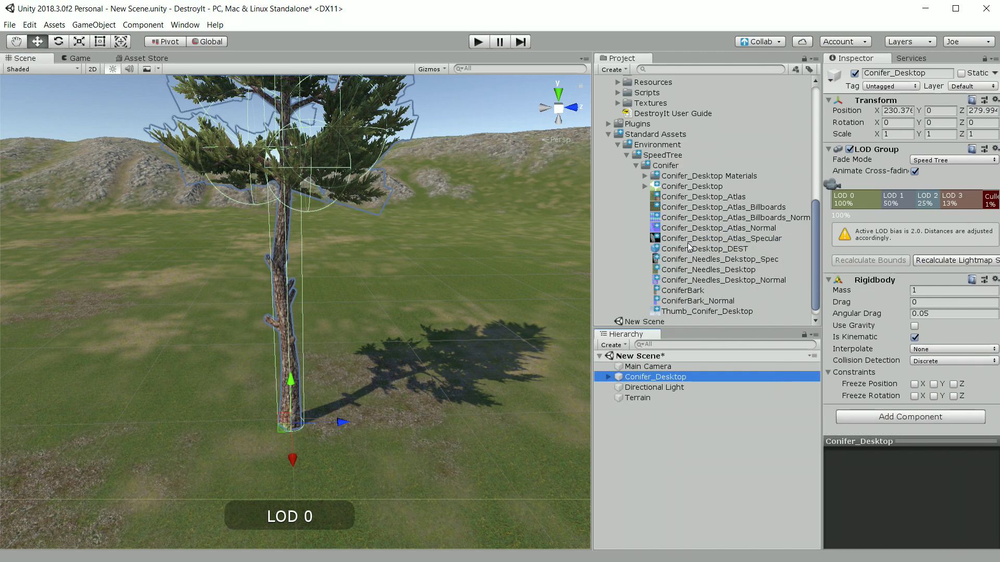
Step: Add a Destructible component to the Conifer_Desktop tree
click(607, 377)
click(926, 416)
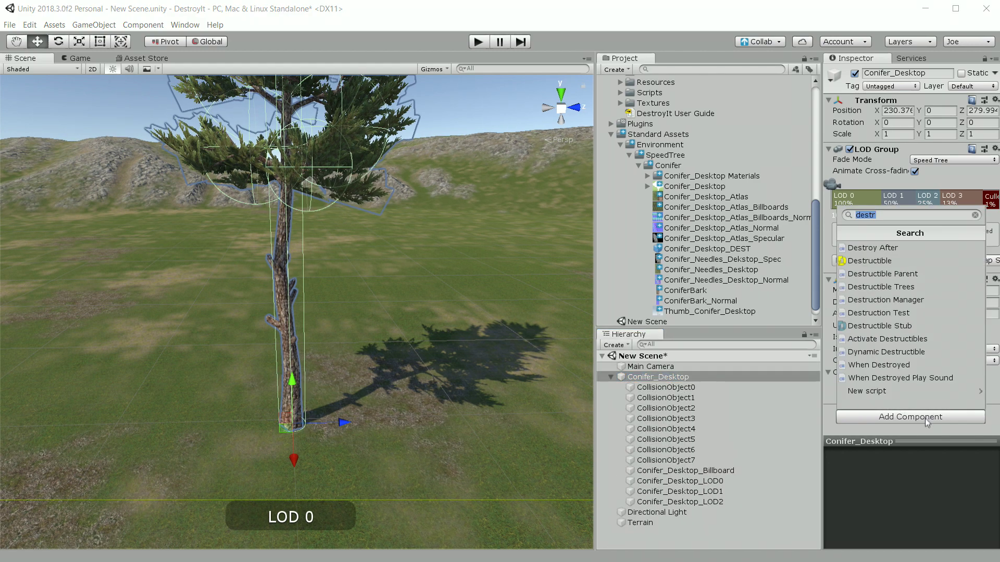
click(898, 261)
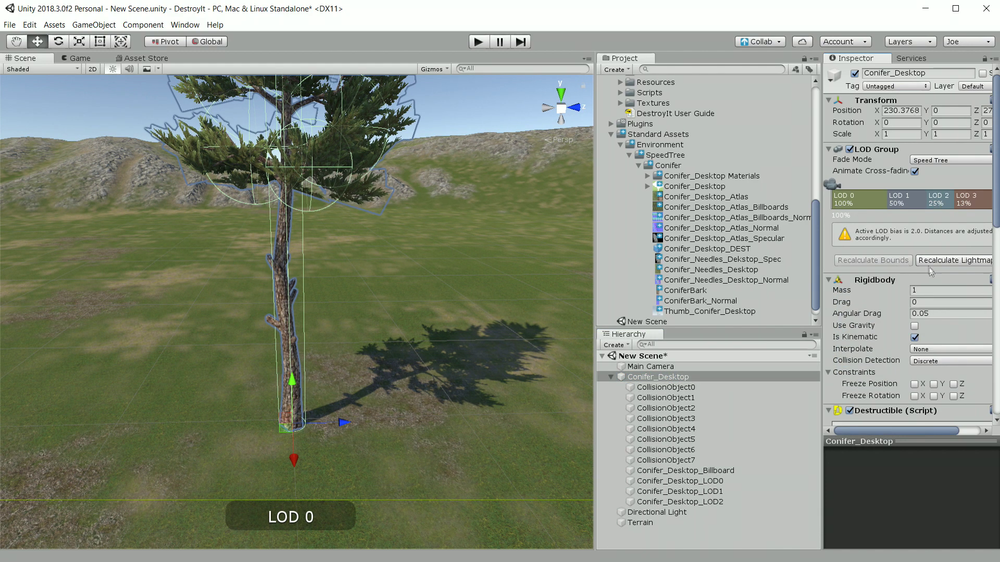
drag(821, 280, 784, 275)
scroll(885, 318, down, 5)
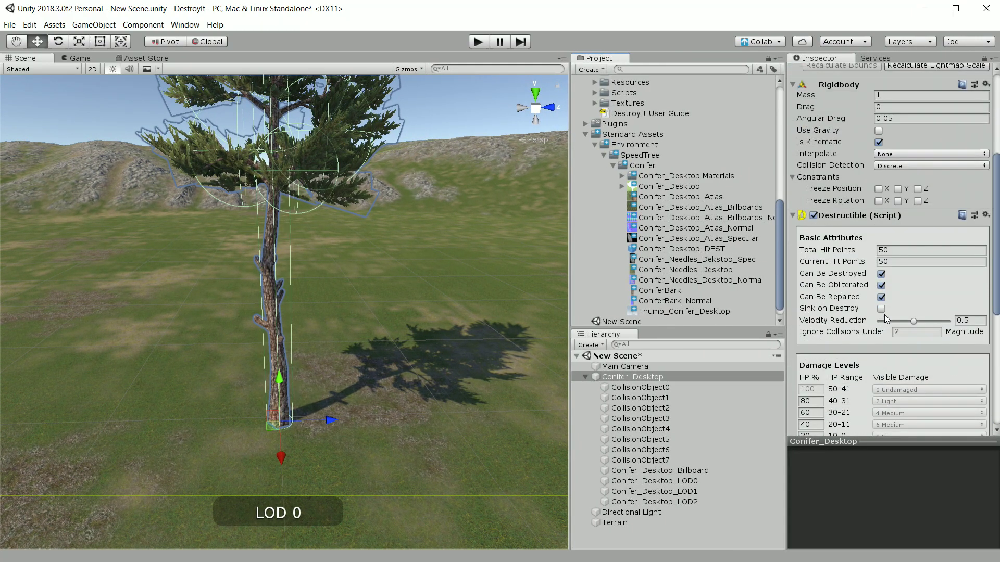
Step: Set Total Hit Points to 200 and the Destroyed Prefab to Conifer_Desktop_DEST
click(910, 251)
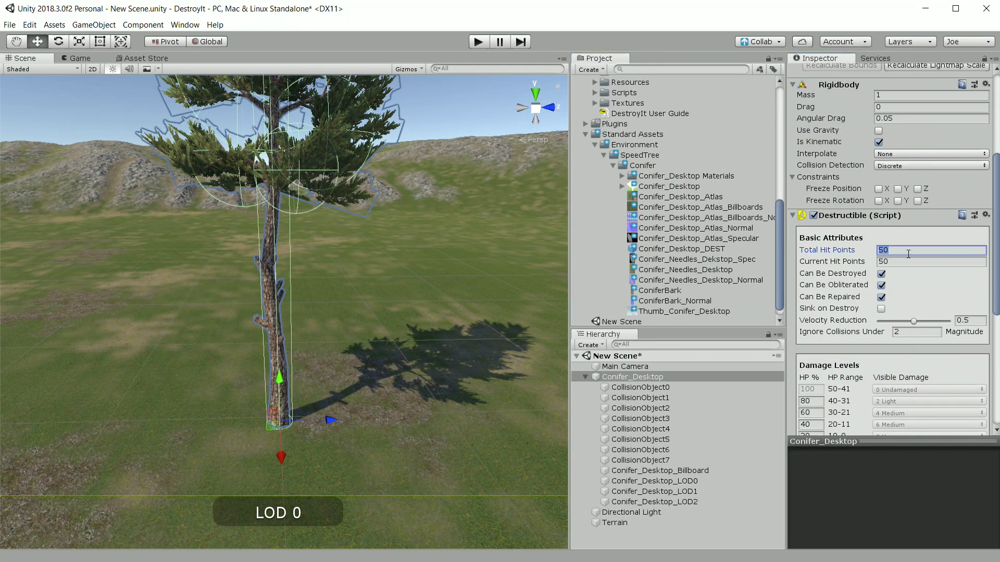
text(200)
scroll(917, 299, down, 9)
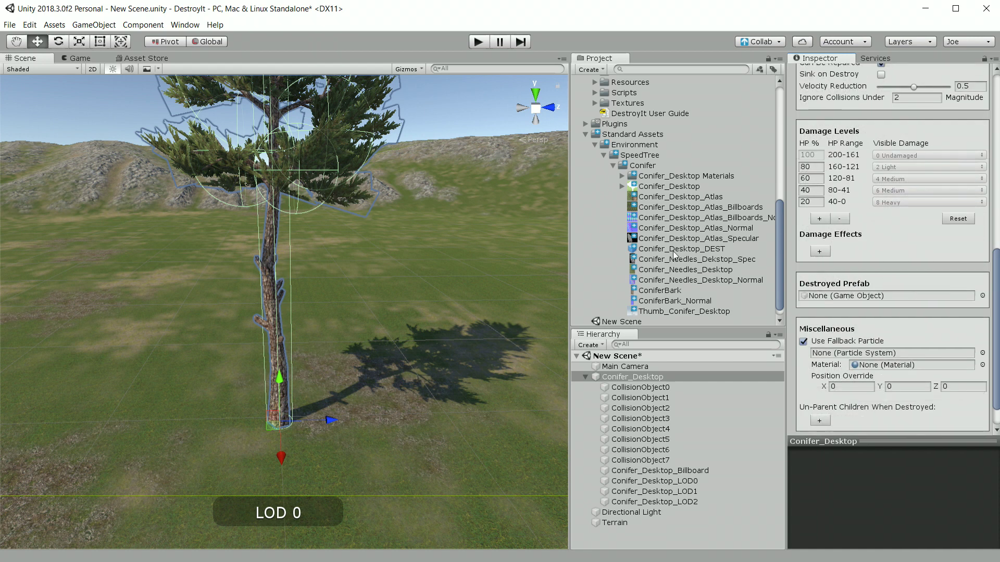
drag(676, 249, 845, 301)
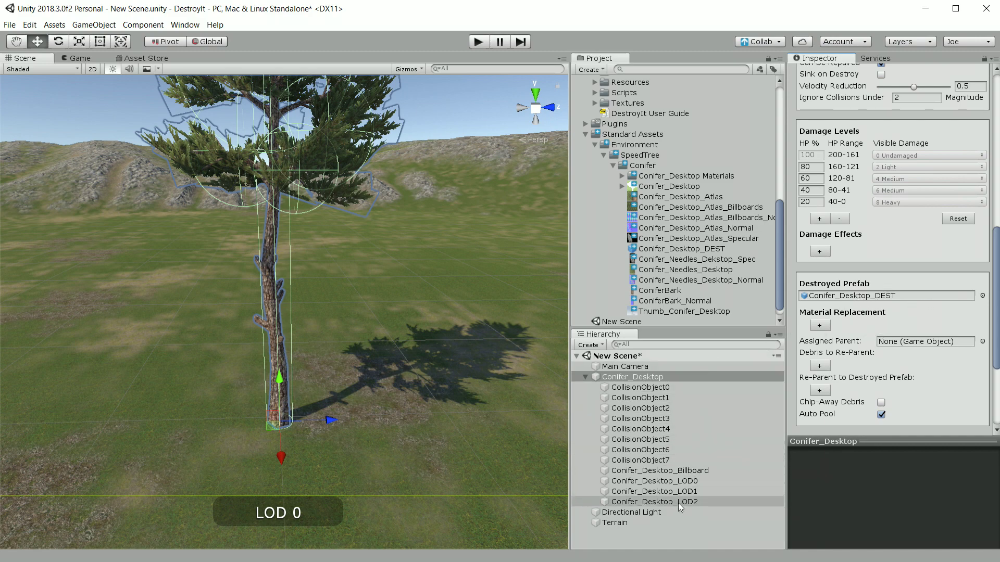
scroll(820, 306, down, 4)
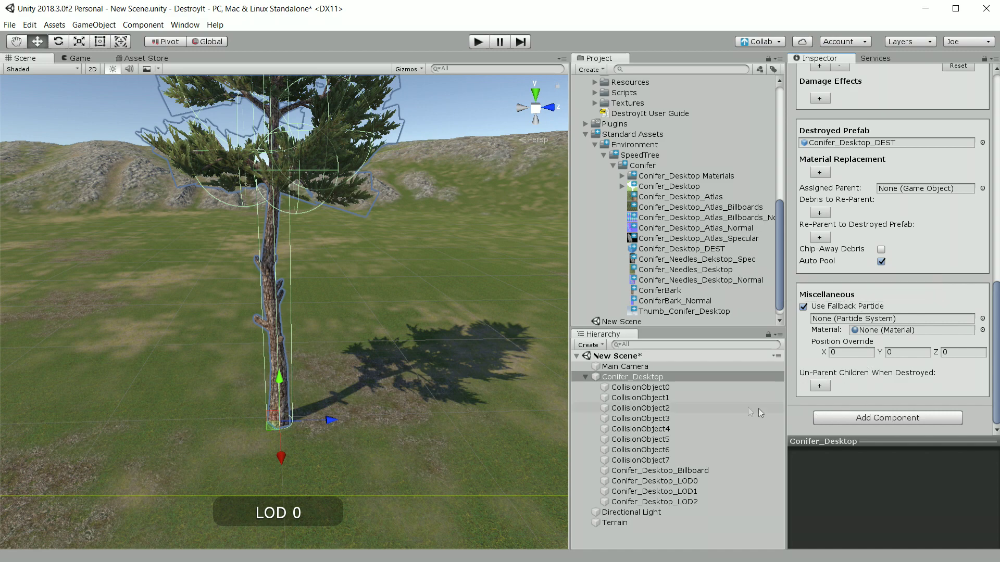
click(655, 388)
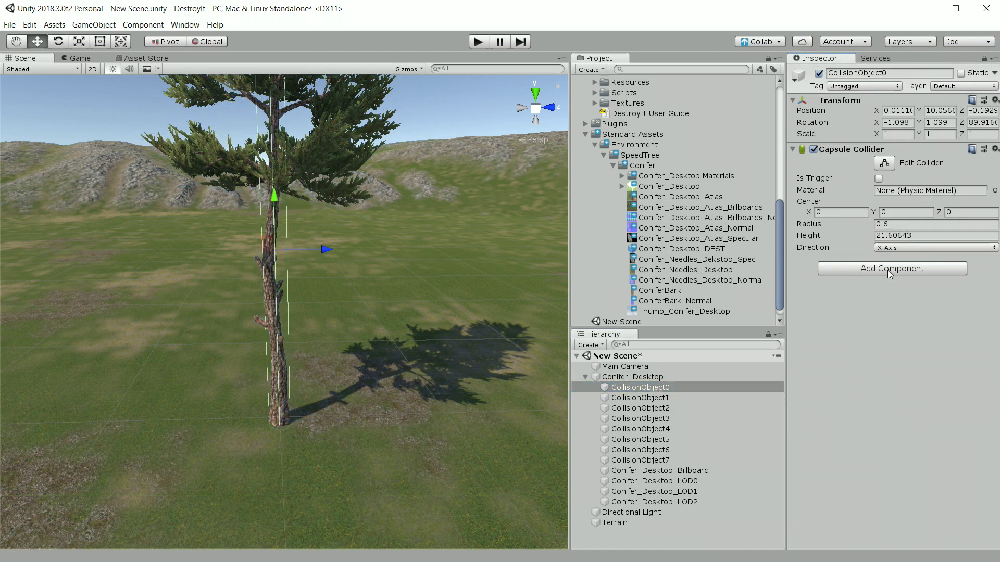
Step: Add a Hit Effects component to CollisionObject0 that plays the WoodBulletHit particle
click(887, 269)
text(hit)
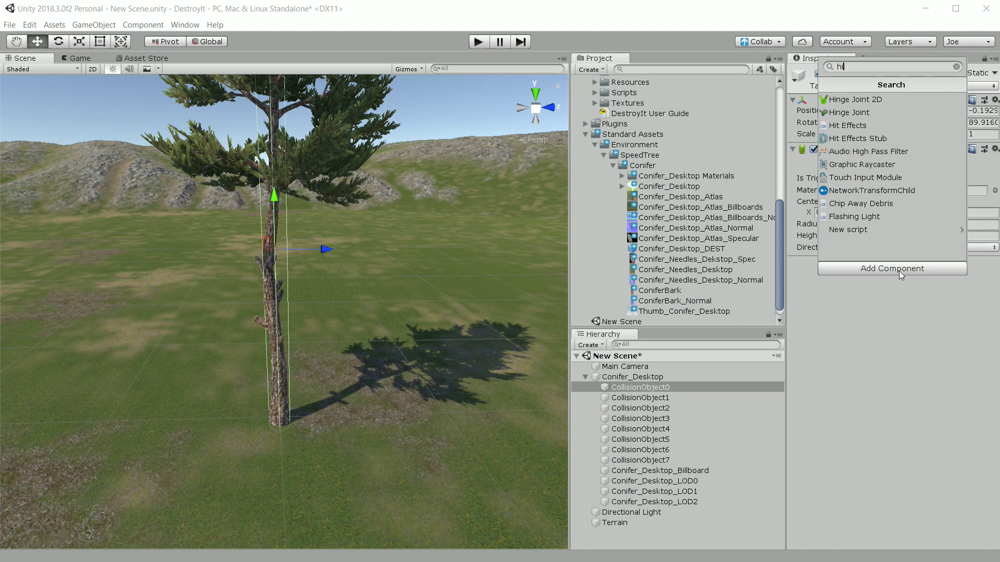
click(857, 100)
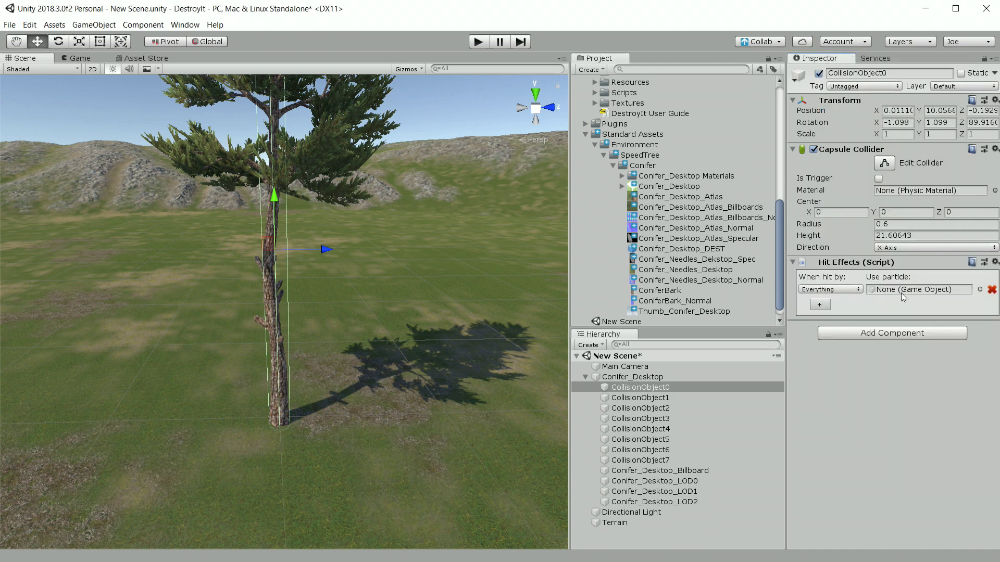
click(979, 289)
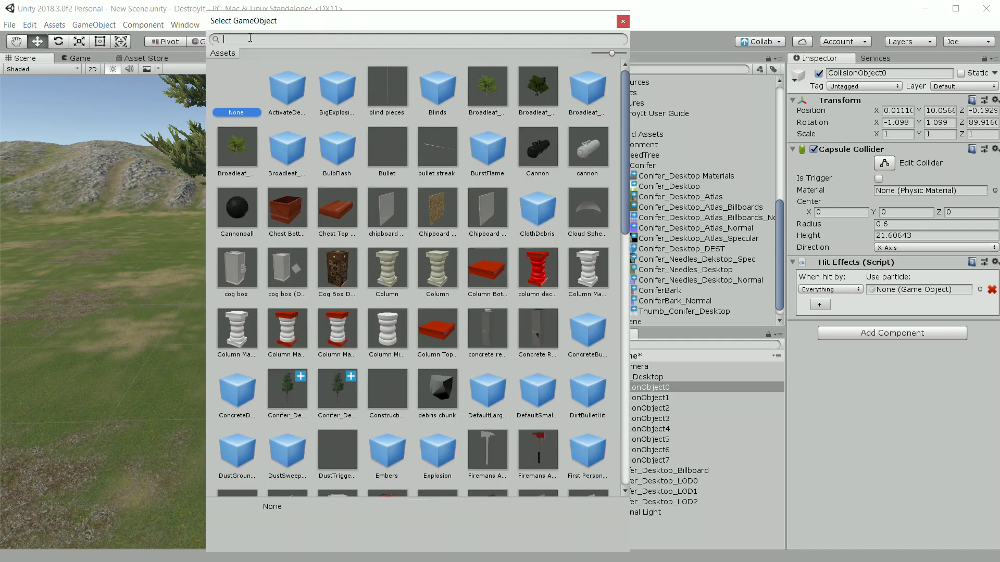
text(wood)
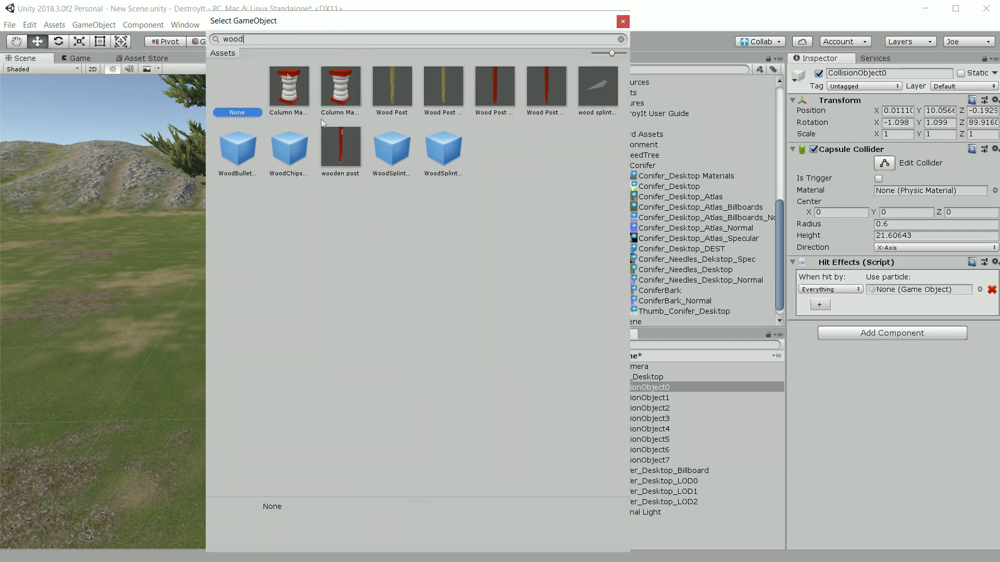
click(239, 157)
double_click(239, 159)
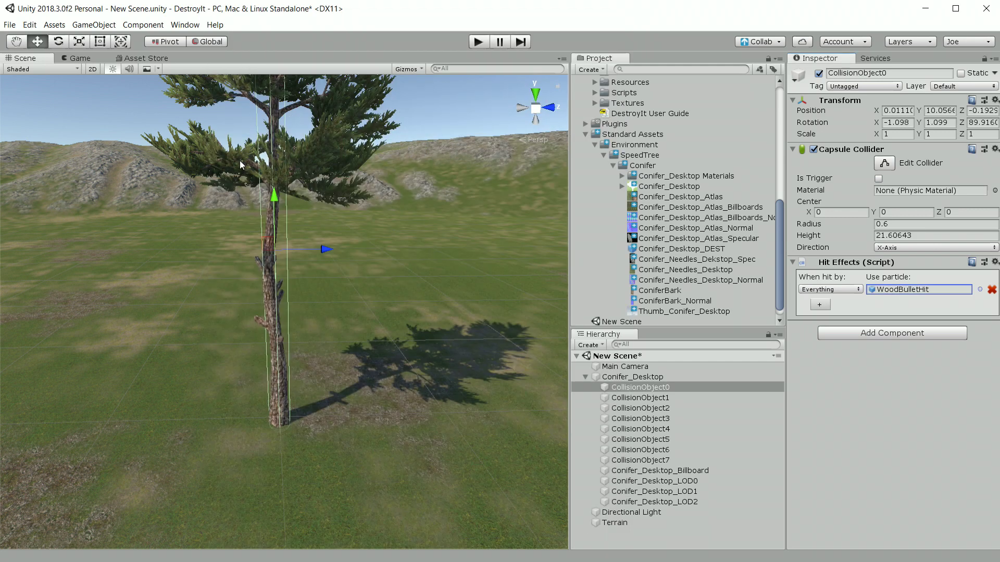
click(680, 377)
click(680, 377)
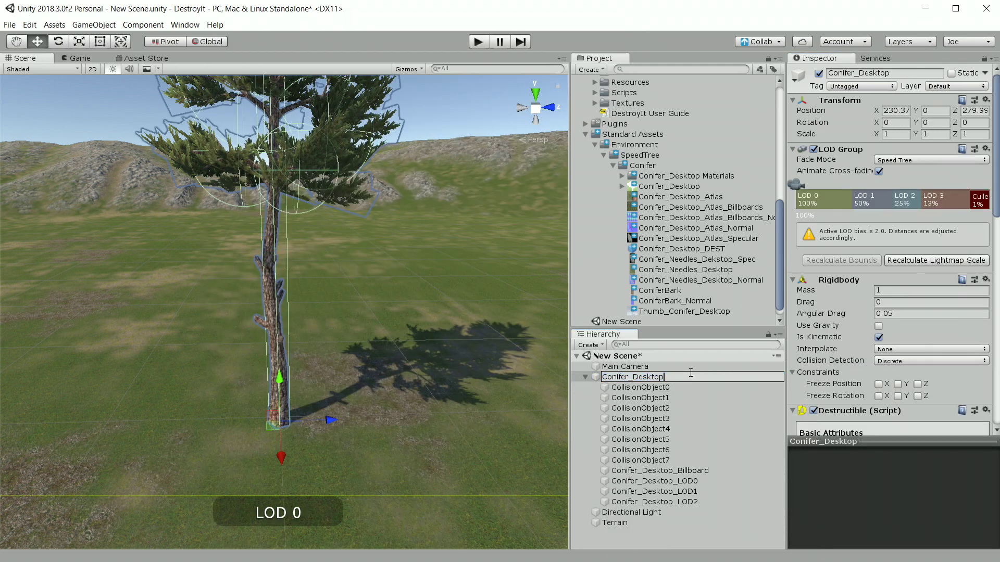
Step: Rename the tree Conifer_Desktop_PRIST and save it as a prefab in the Conifer folder
text(_PRIST)
key(Return)
drag(690, 376, 657, 159)
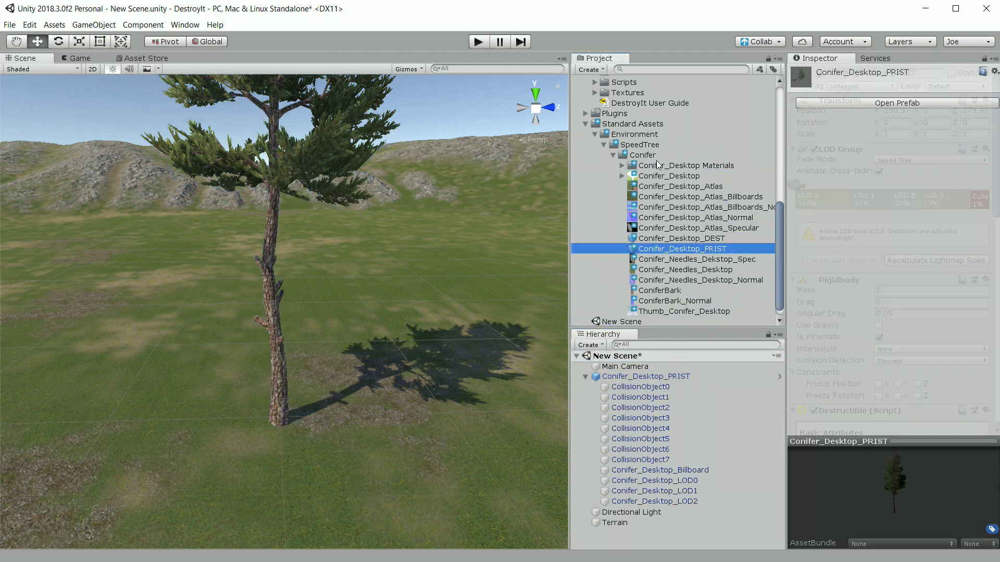
Step: Delete the Conifer_Desktop_PRIST tree from the scene
click(638, 377)
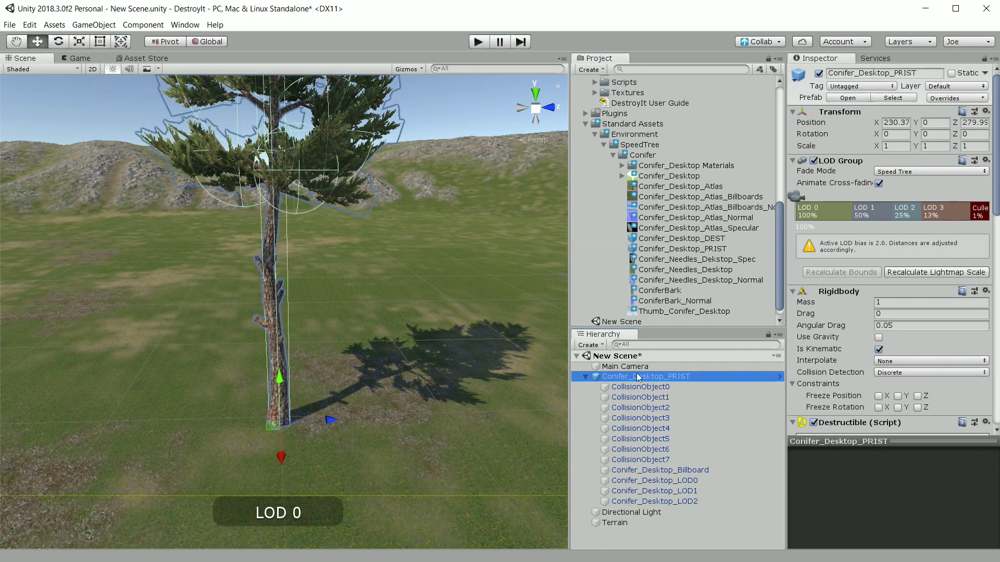
right_click(637, 376)
click(670, 196)
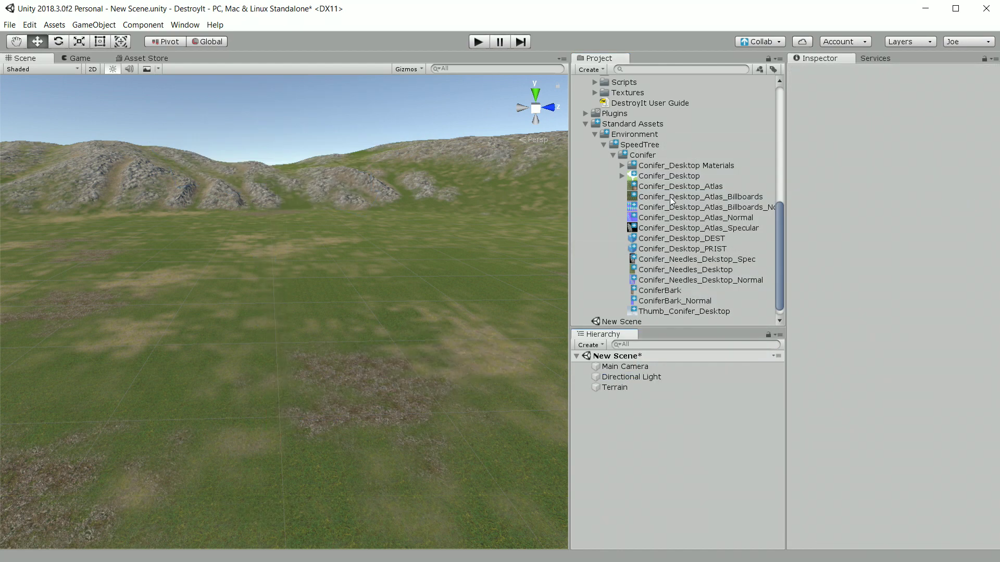
click(615, 387)
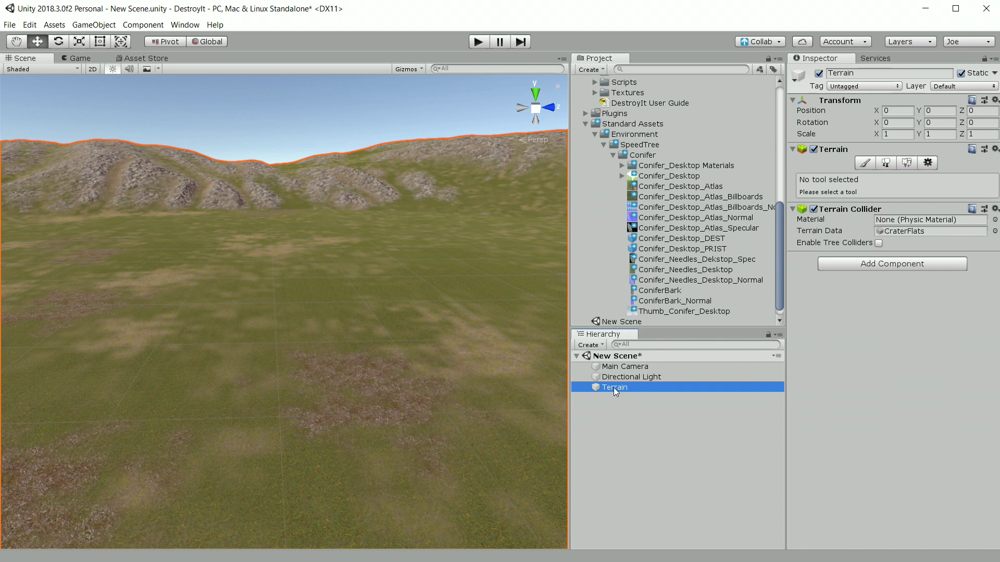
Step: Add Conifer_Desktop_PRIST as a tree type in the terrain's Paint Trees tool
click(885, 163)
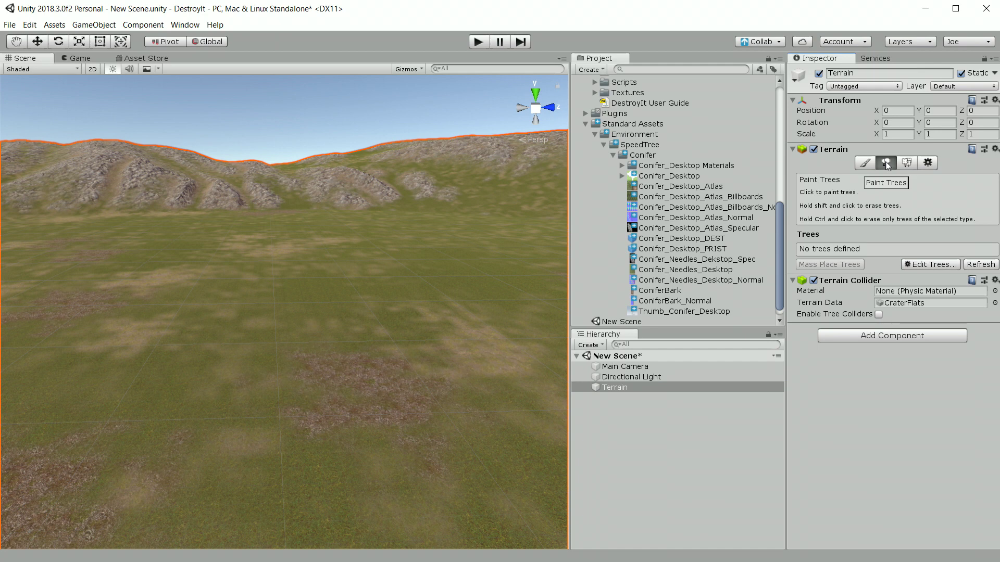
click(925, 266)
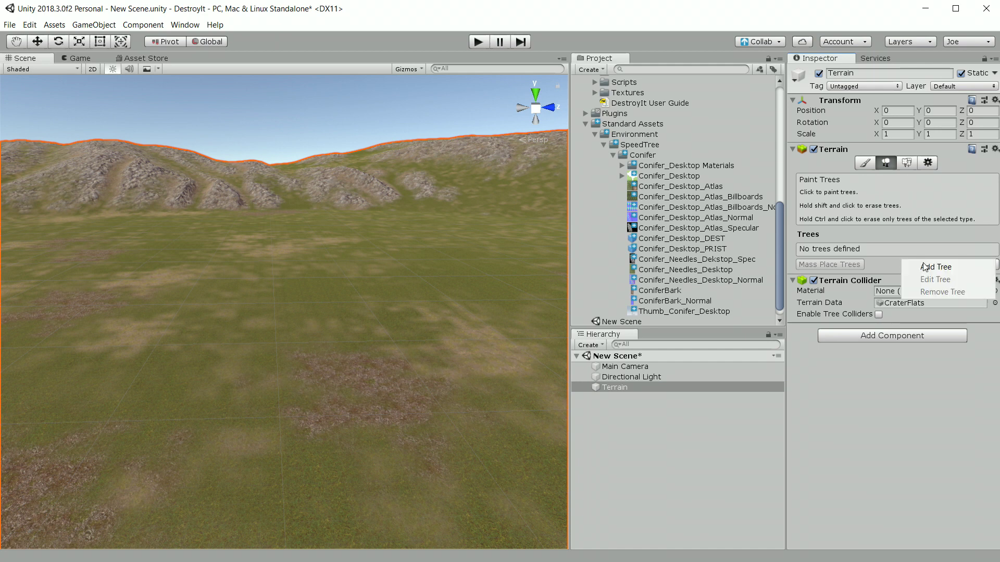
click(925, 268)
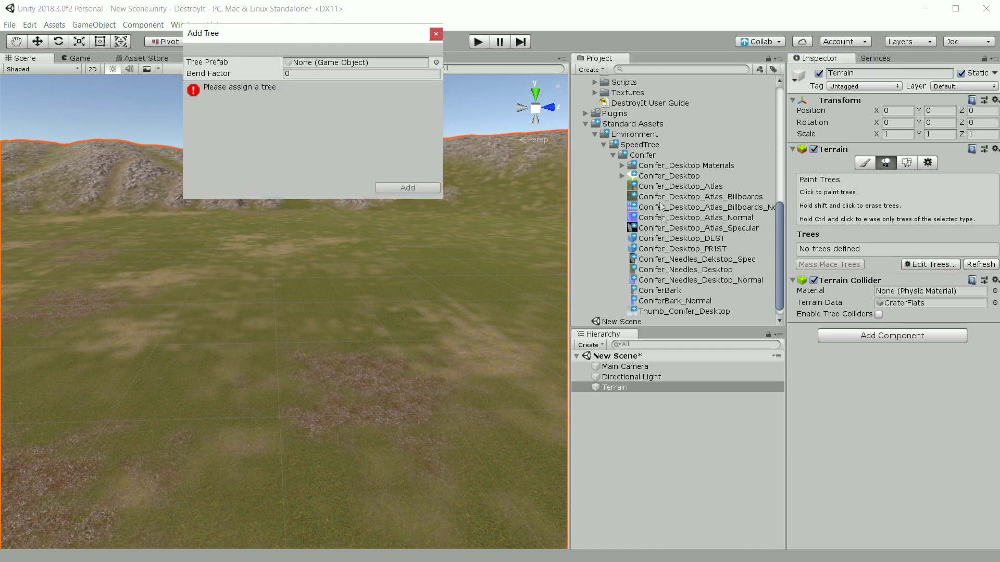
drag(688, 254, 318, 64)
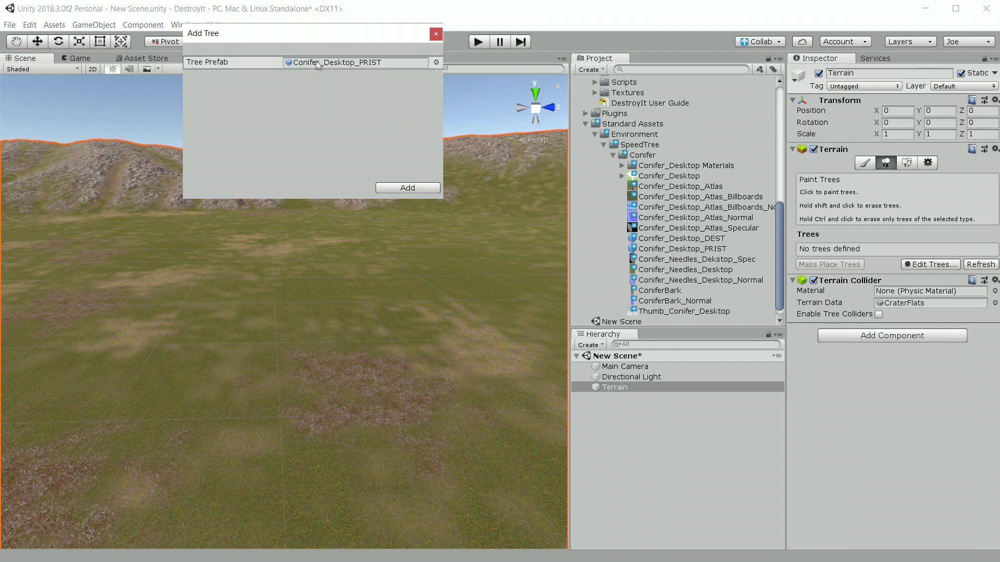
click(414, 187)
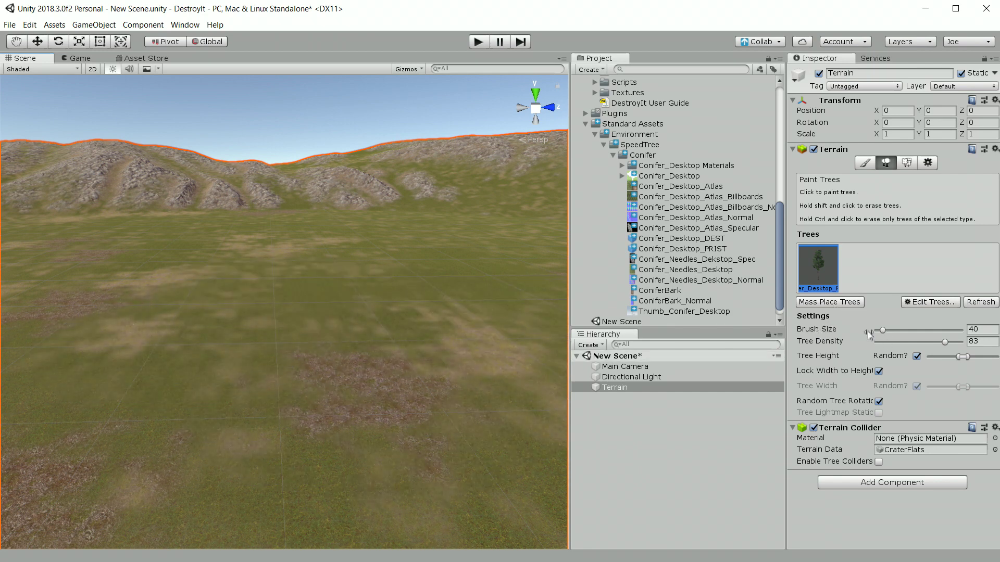
Step: Paint individual conifers across the terrain using a tree brush size of 1
drag(881, 329, 878, 329)
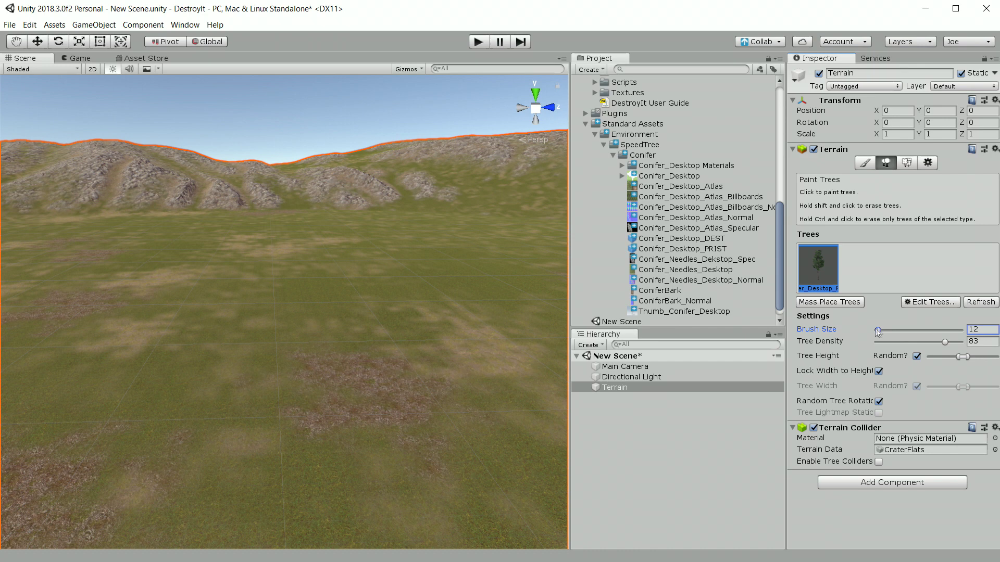
click(262, 281)
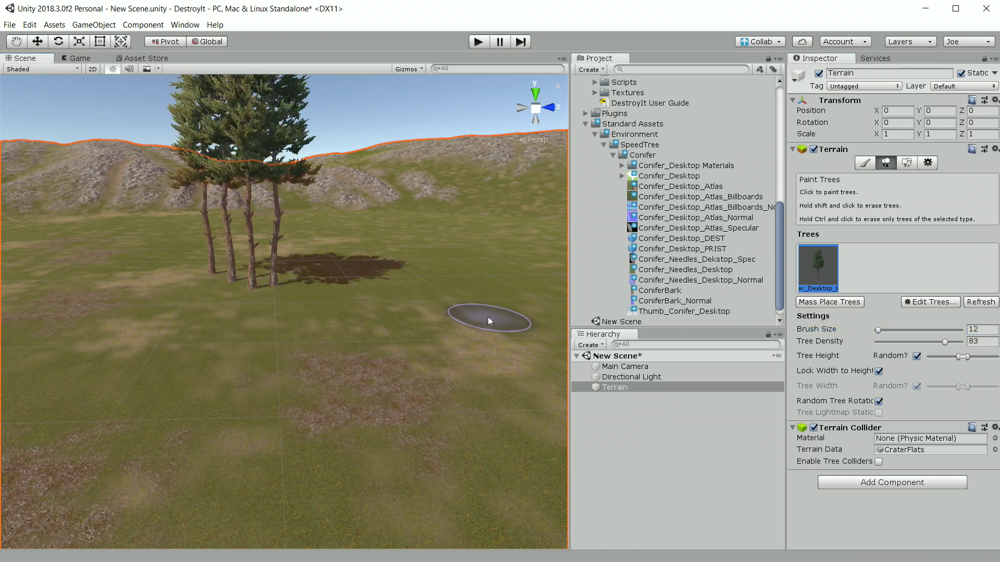
shift+drag(296, 280, 288, 291)
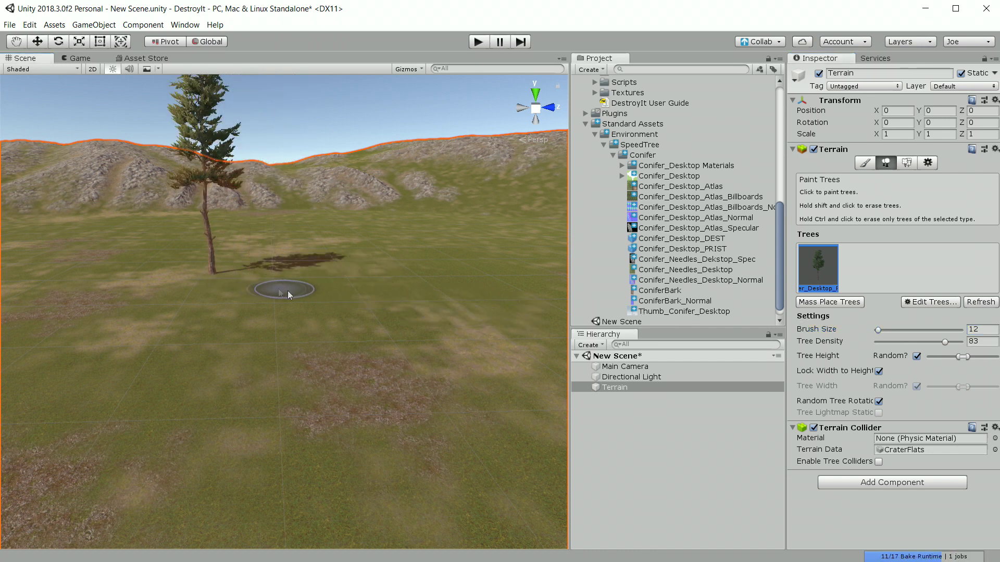
drag(878, 331, 874, 333)
click(355, 282)
click(368, 368)
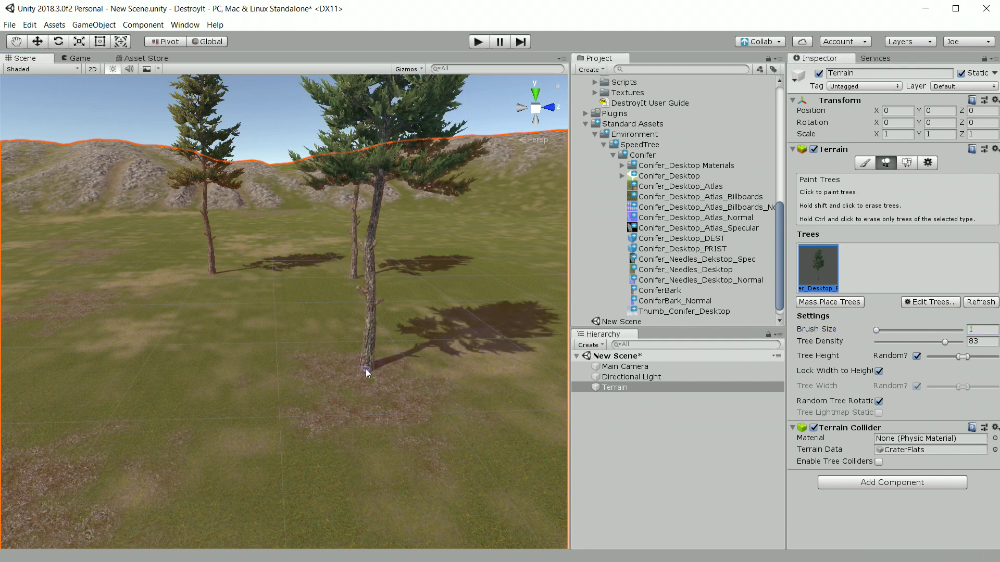
click(195, 369)
click(284, 307)
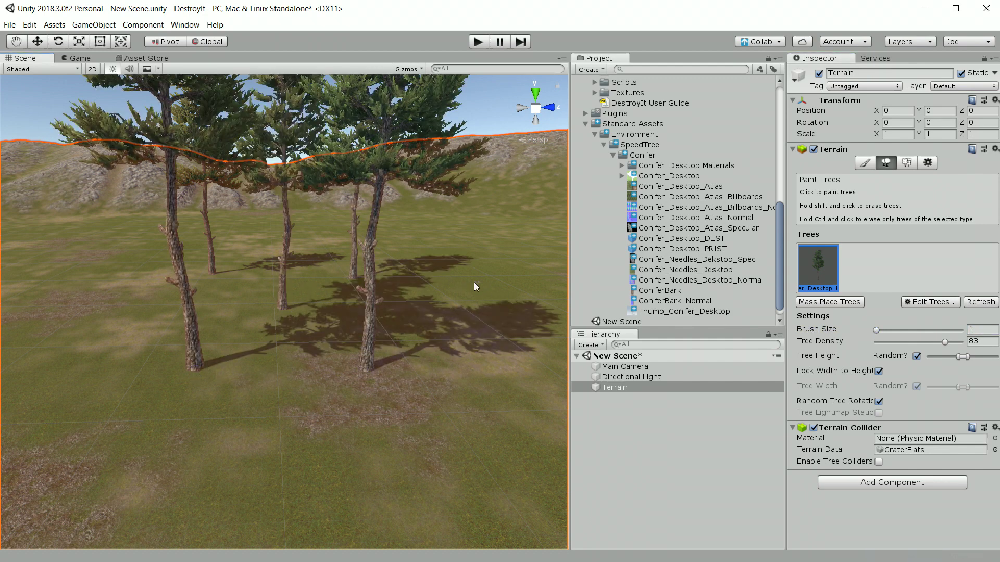
click(186, 25)
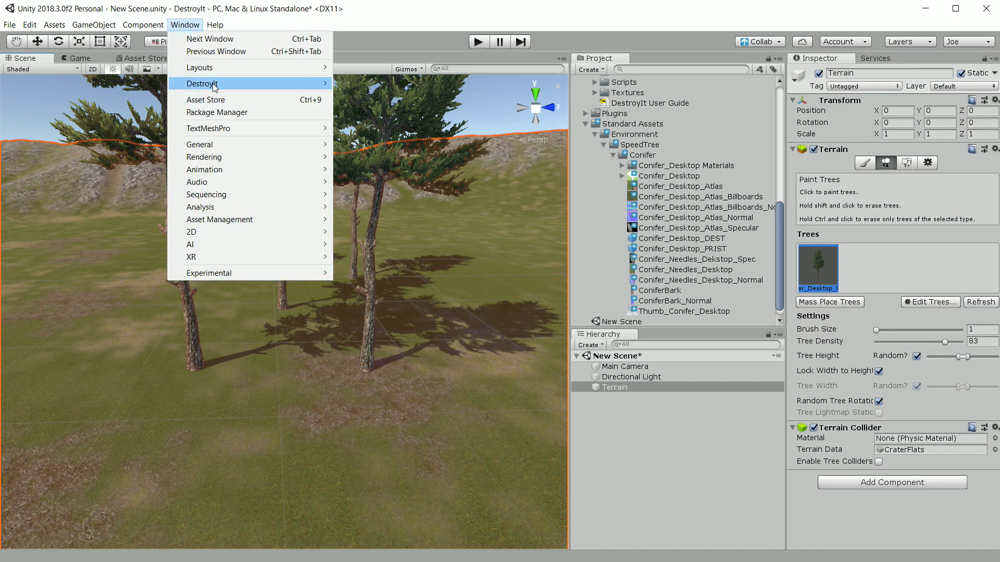
Step: Run DestroyIt's Setup - First Person Controller and inspect Main Camera and First Person Controller
mouse_move(214, 87)
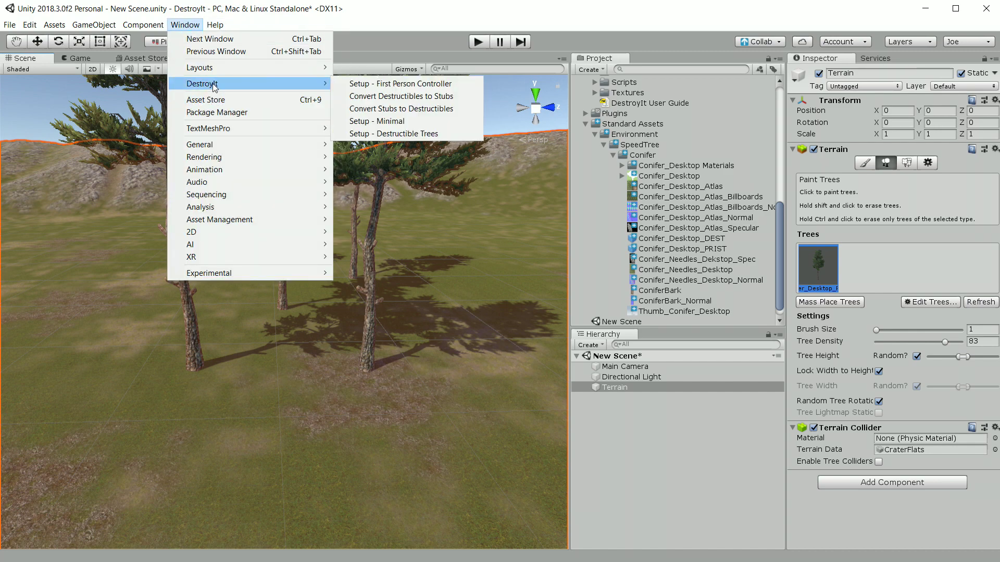
click(393, 84)
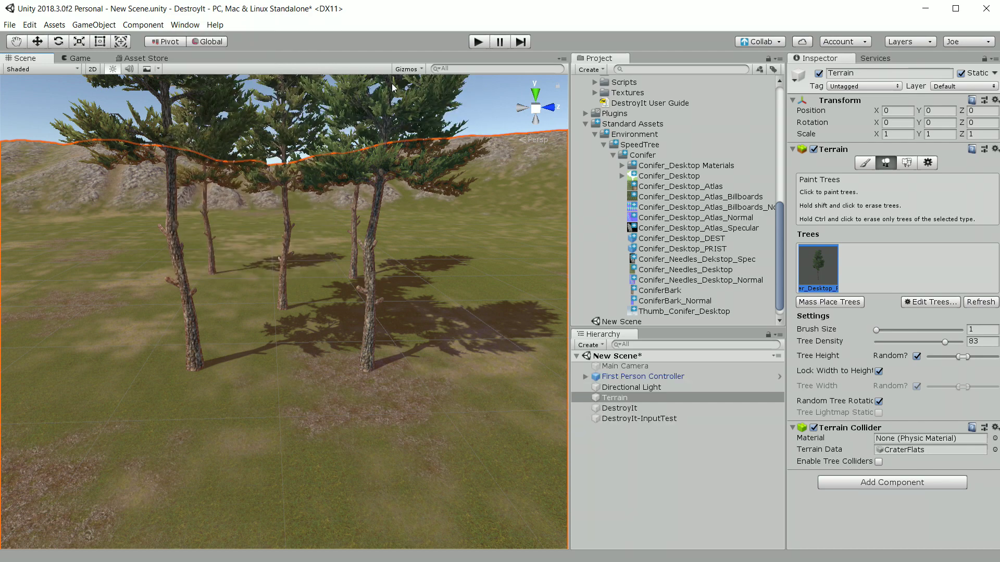
click(630, 369)
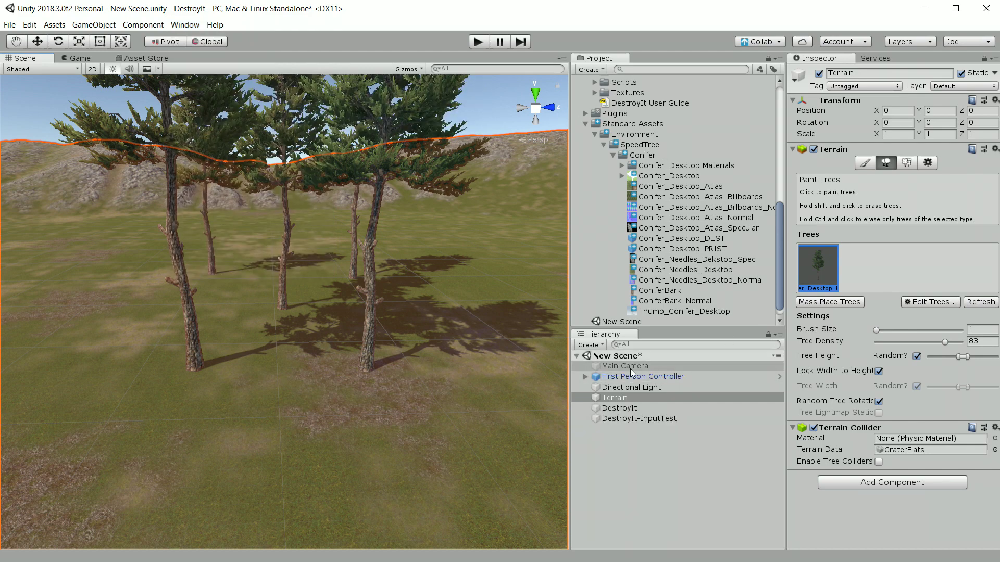
click(630, 377)
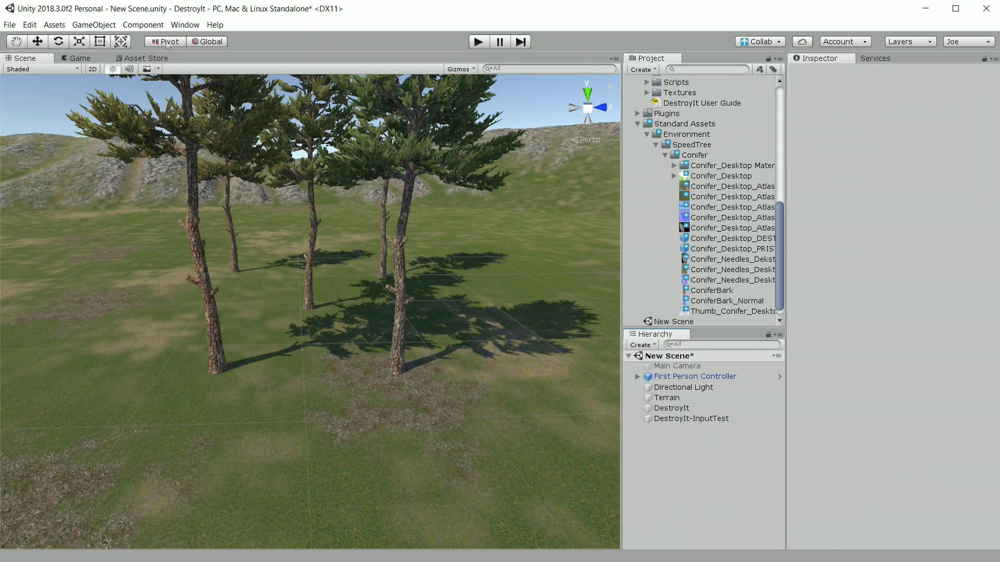
Step: Run DestroyIt's Setup - Destructible Trees and dismiss its terrain tree collider note
click(185, 24)
mouse_move(219, 85)
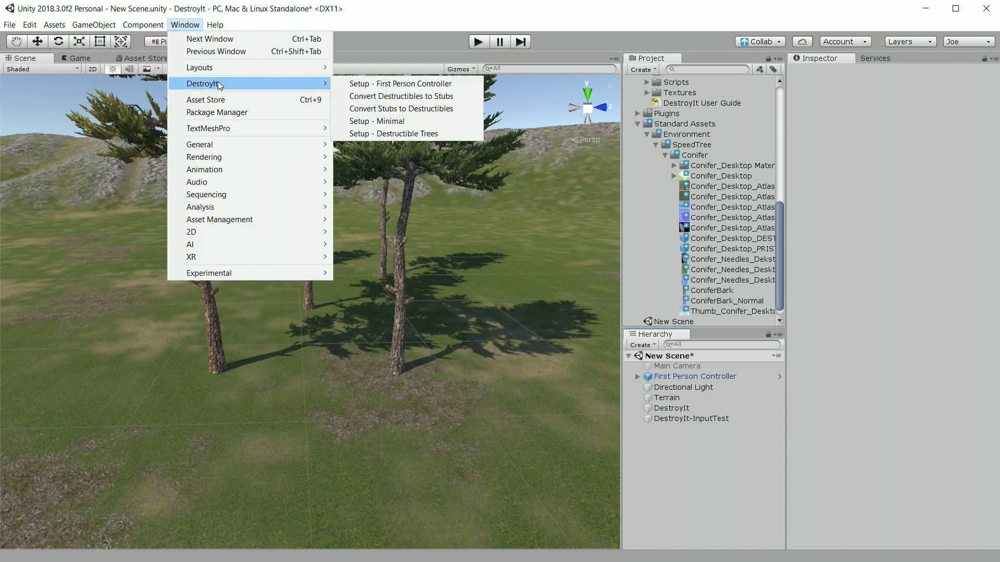
click(386, 134)
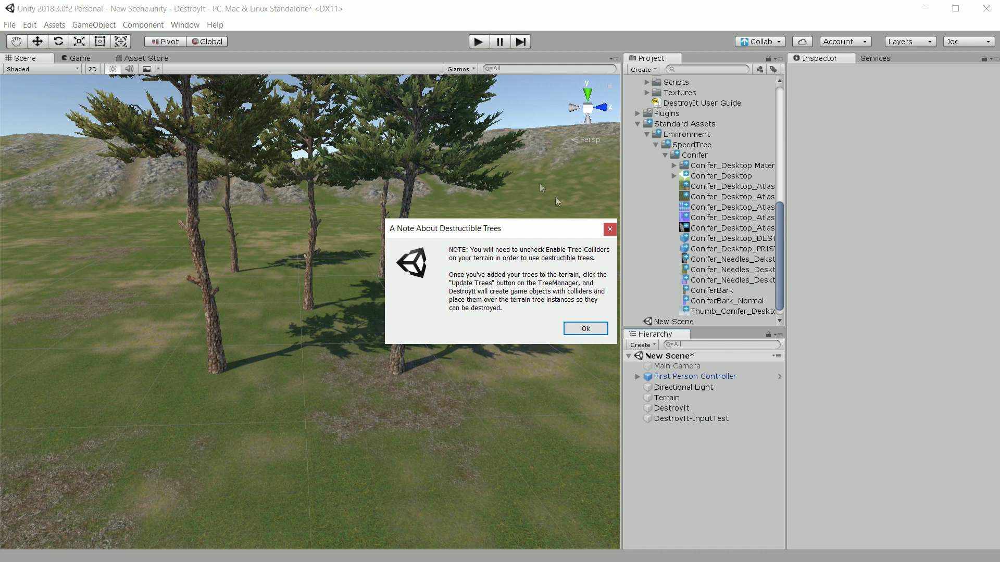
drag(499, 234, 470, 225)
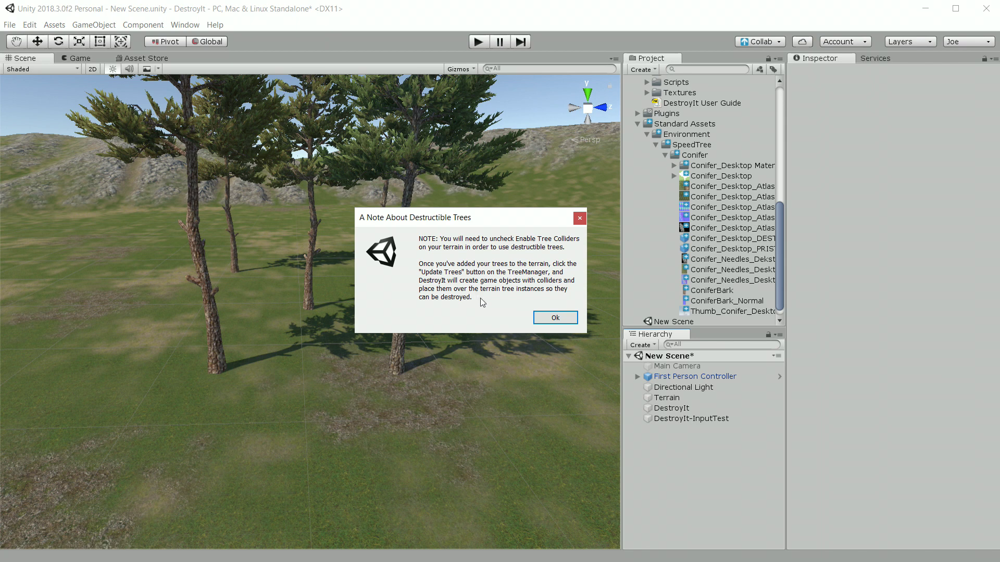
click(555, 318)
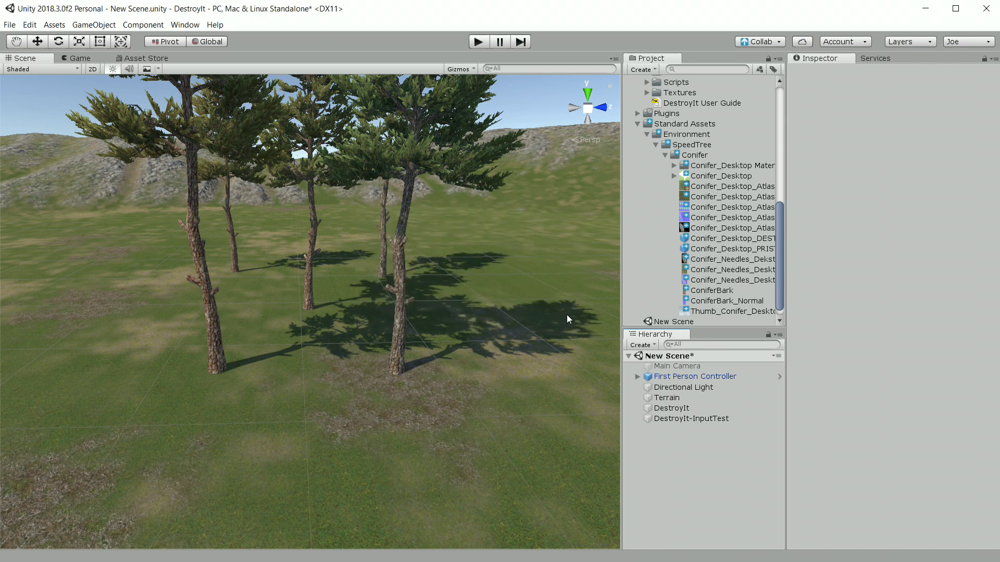
click(670, 408)
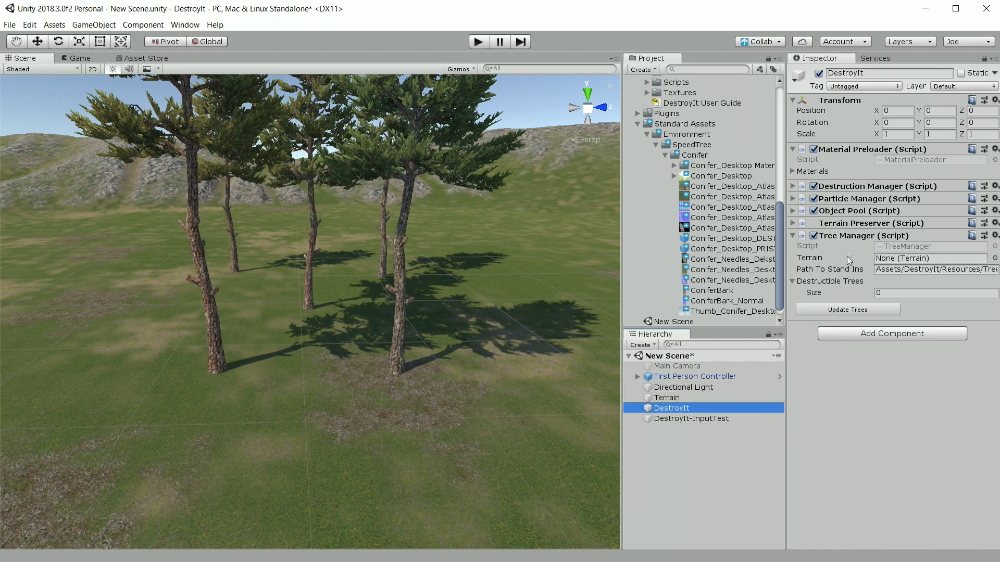
Step: Run Update Trees on the DestroyIt Tree Manager, then enter play mode
click(846, 311)
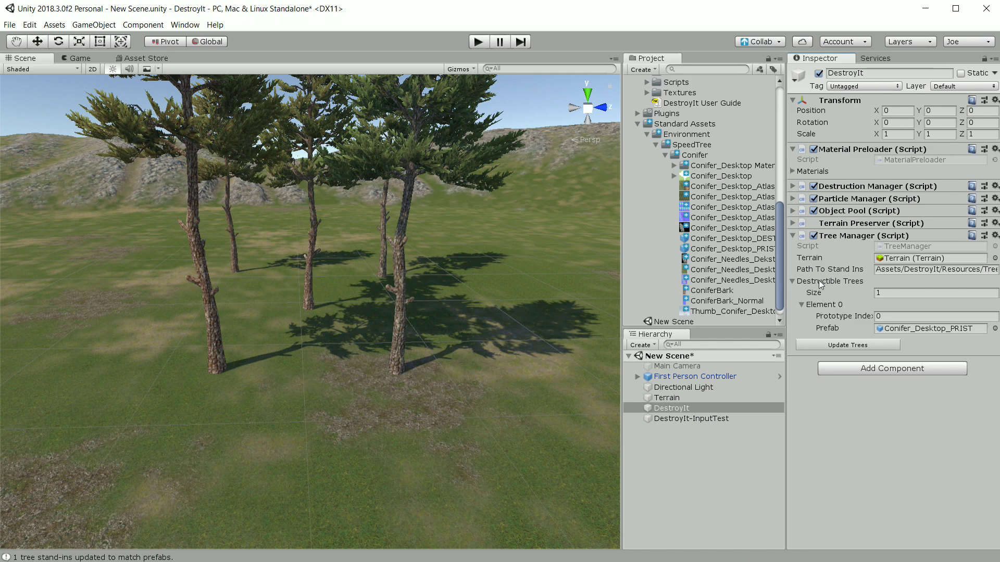
mouse_move(819, 283)
click(477, 43)
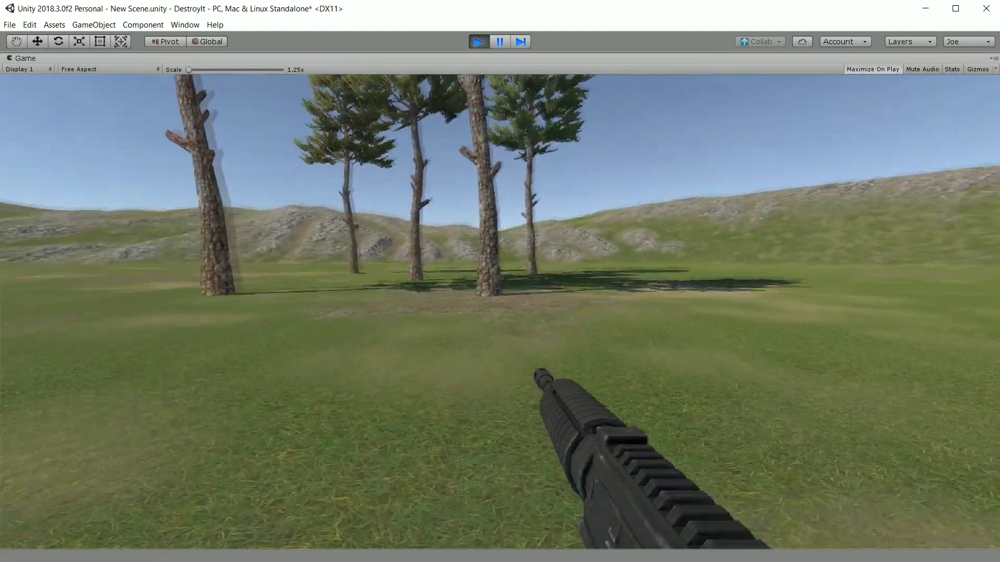
Step: Walk toward the grove and fire three shots at a conifer trunk
key(w)
click(500, 312)
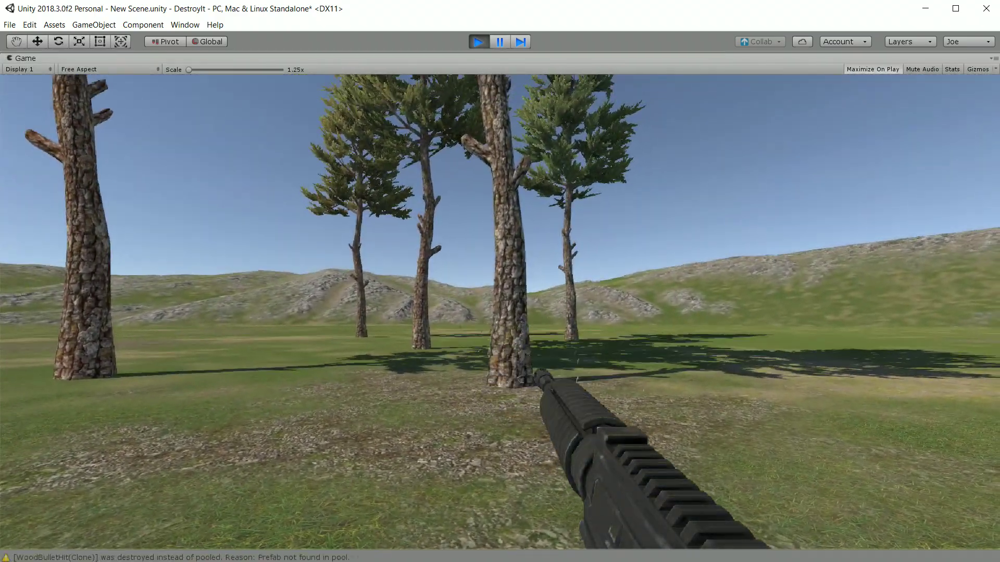
click(500, 312)
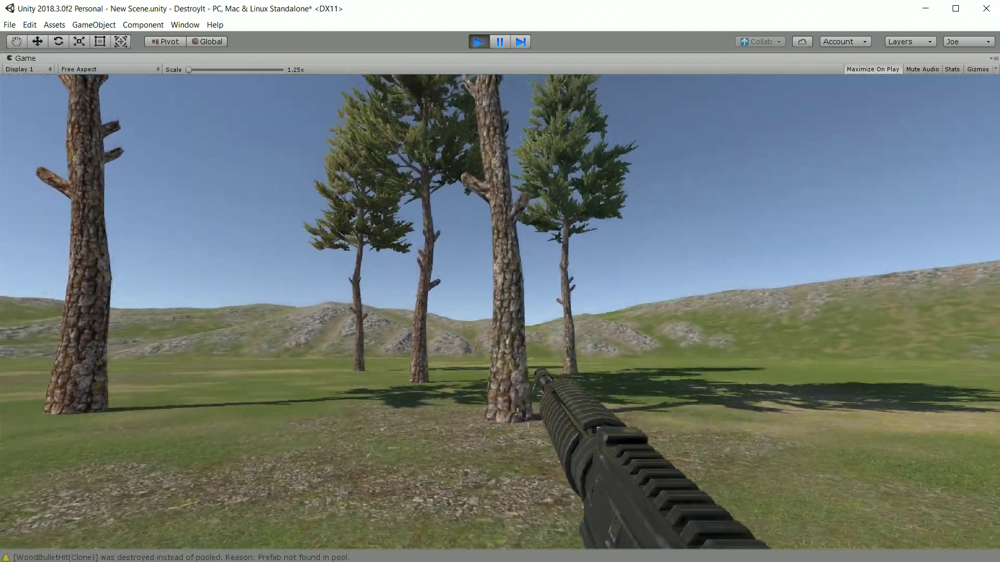
click(499, 311)
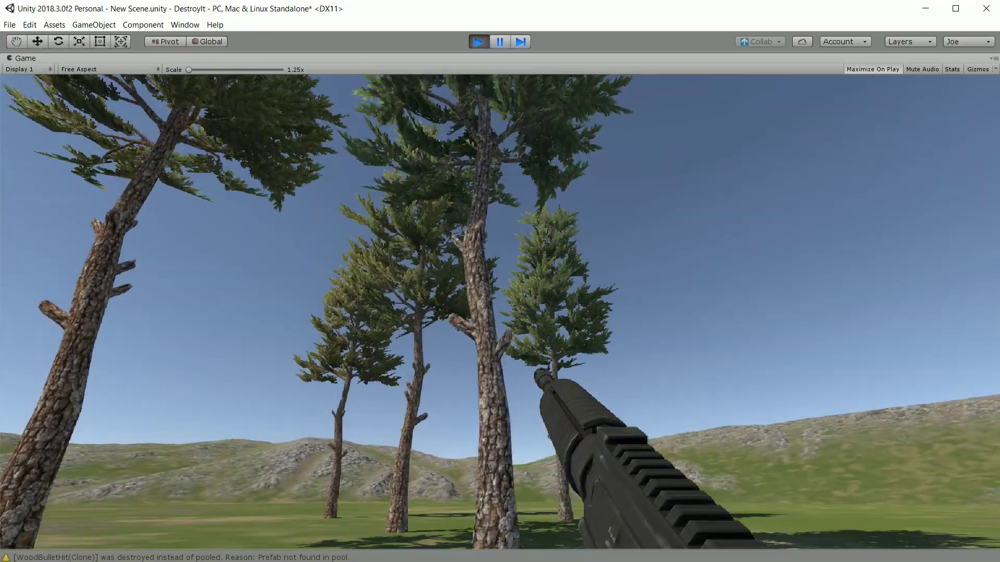